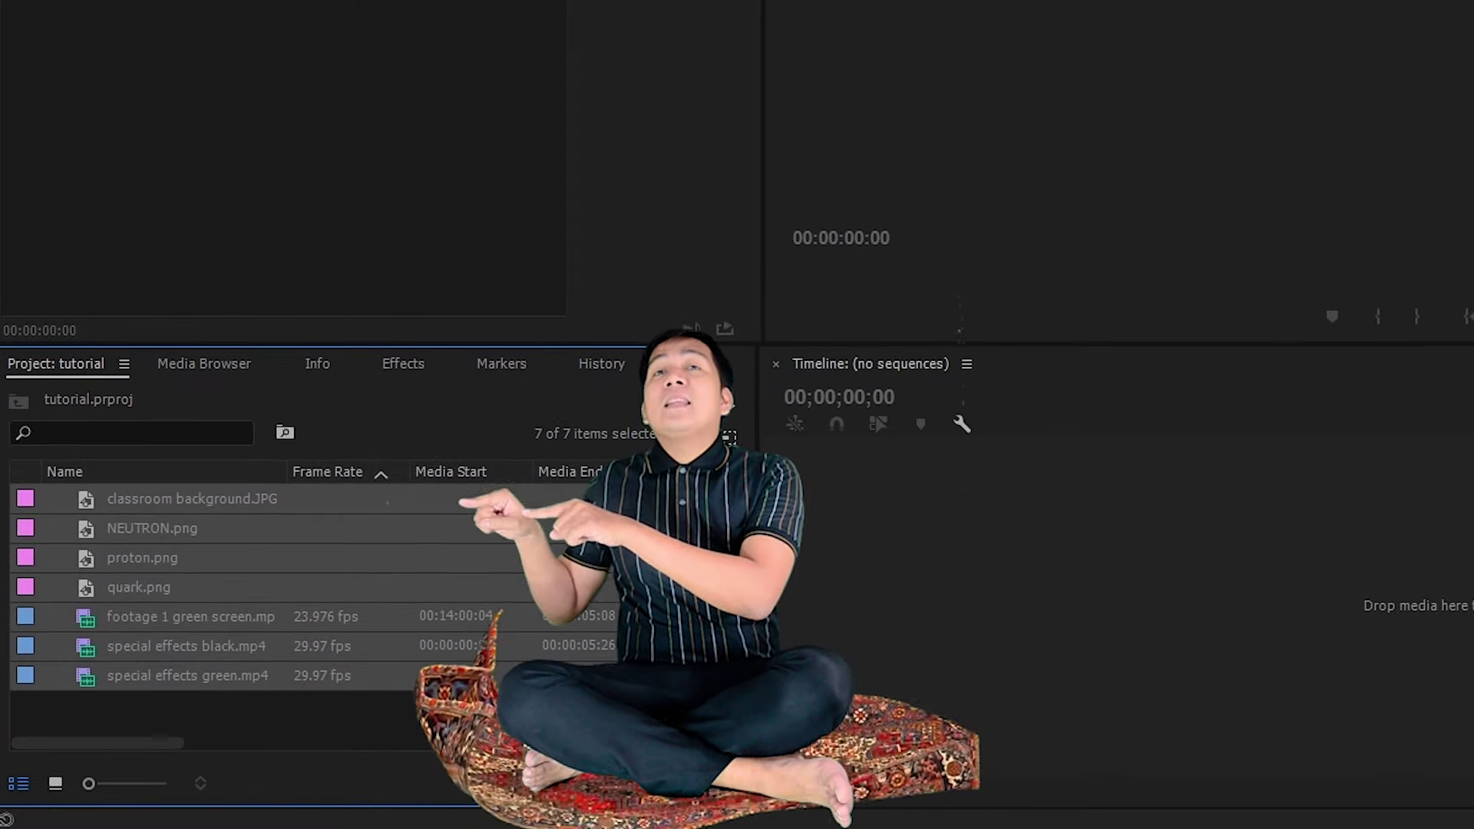
# Create a timeline sequence from the clip footage 1 green screen.mp4.
pyautogui.click(117, 618)
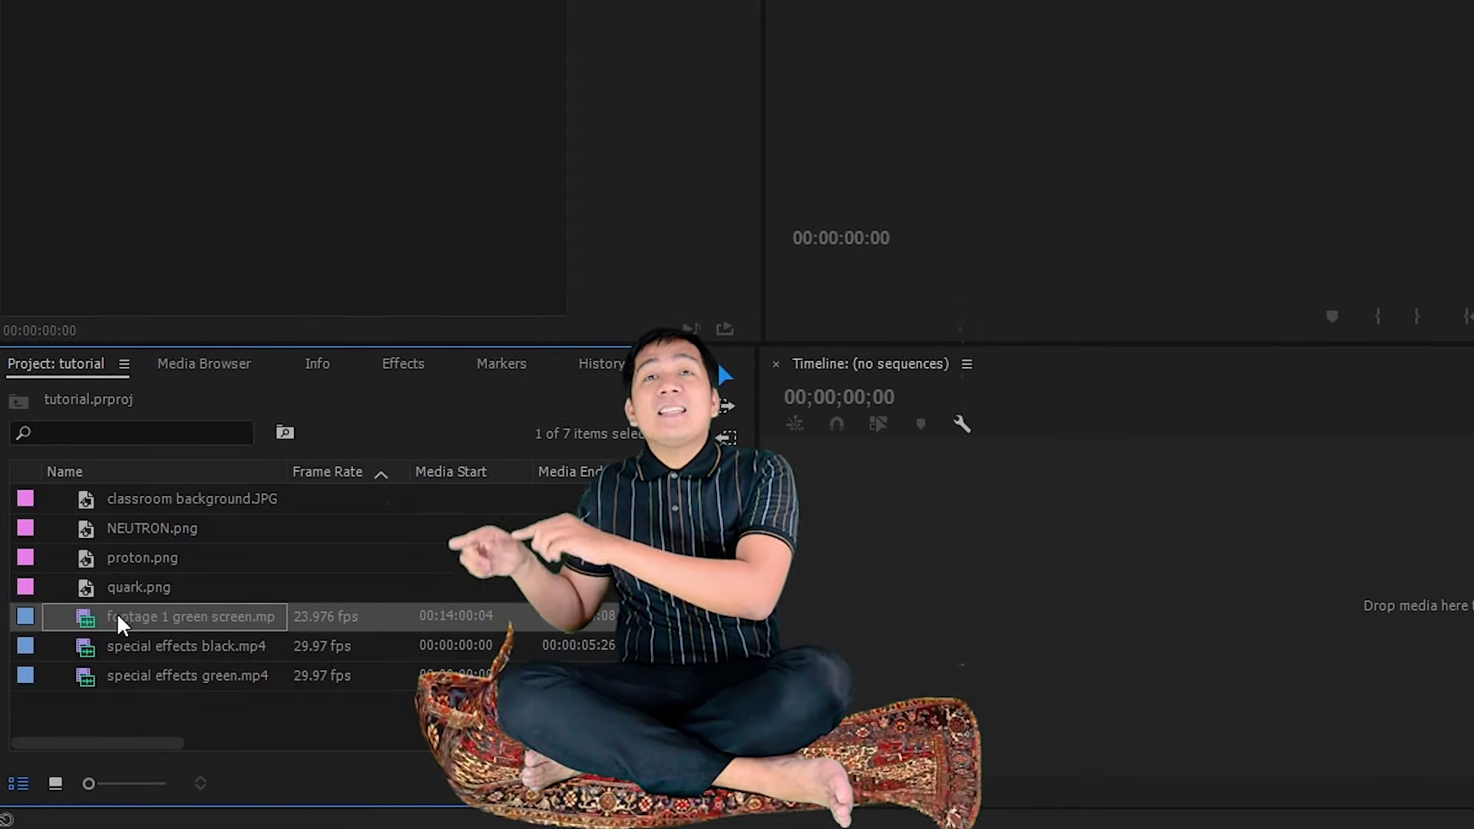
pyautogui.moveTo(115, 680); pyautogui.dragTo(656, 642)
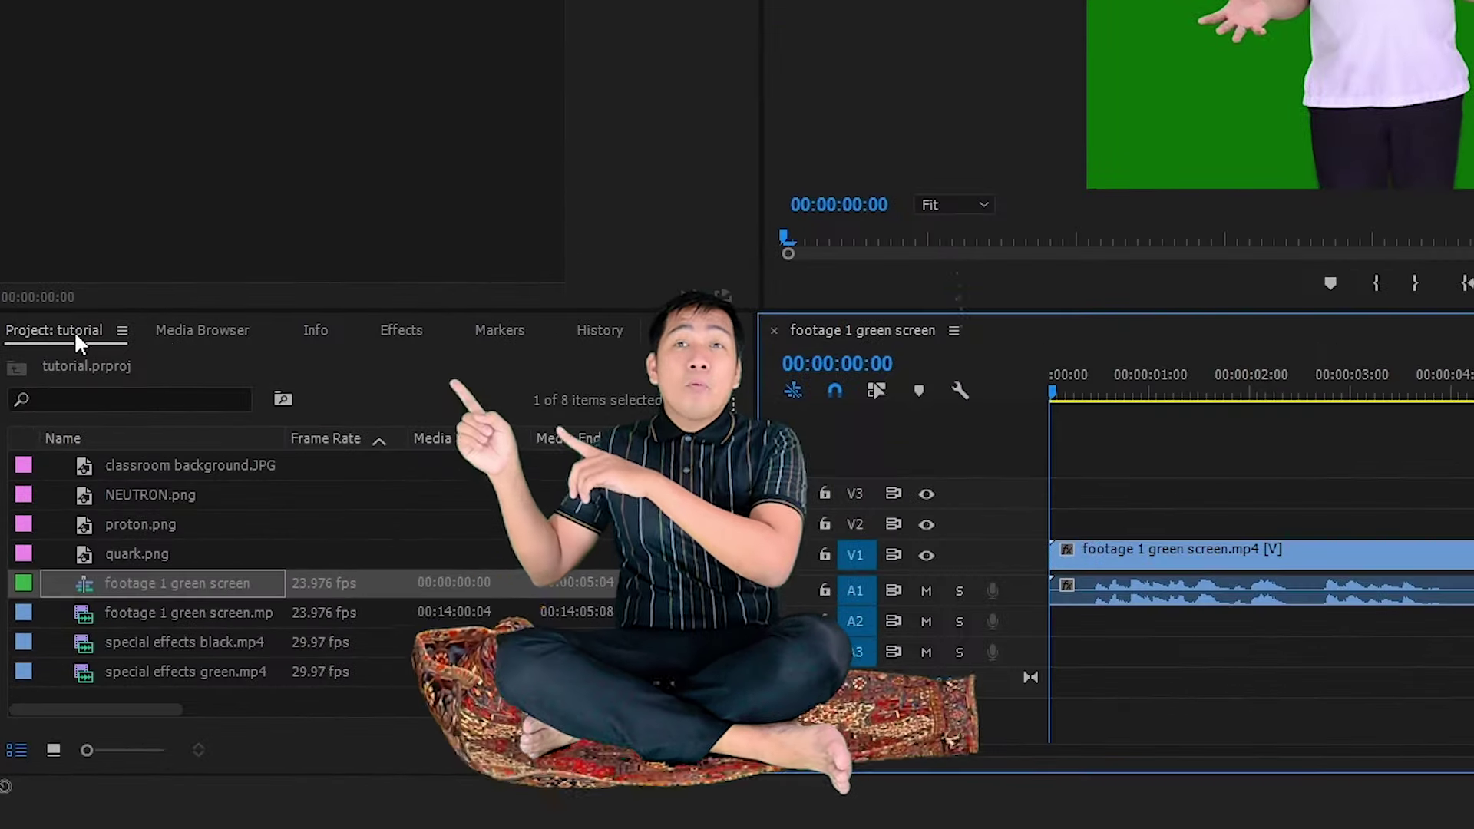
# Find the Ultra Key video effect and apply it to the footage 1 green screen.mp4 clip in the timeline.
pyautogui.click(398, 331)
pyautogui.click(131, 363)
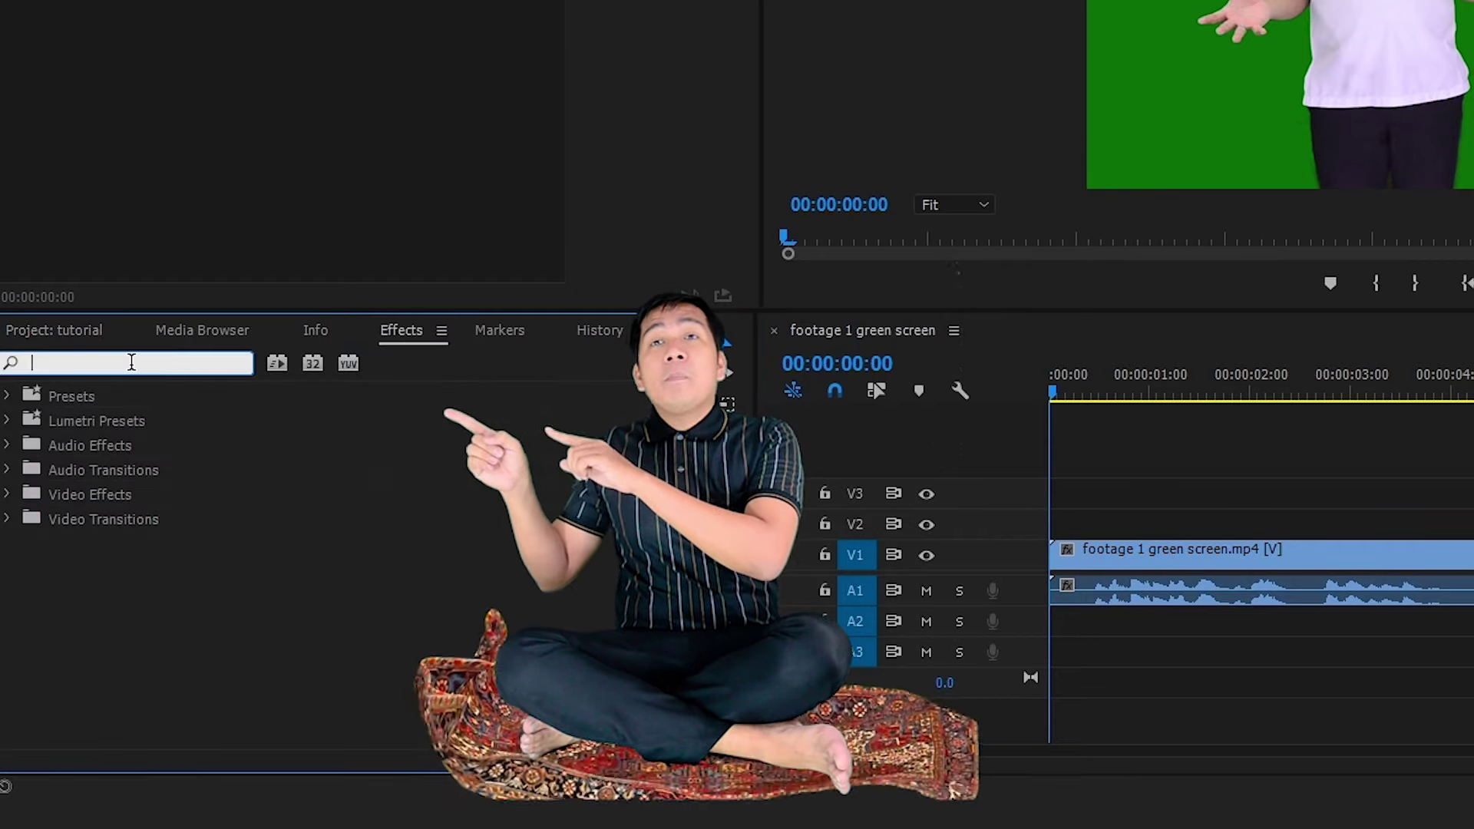
pyautogui.write('ult')
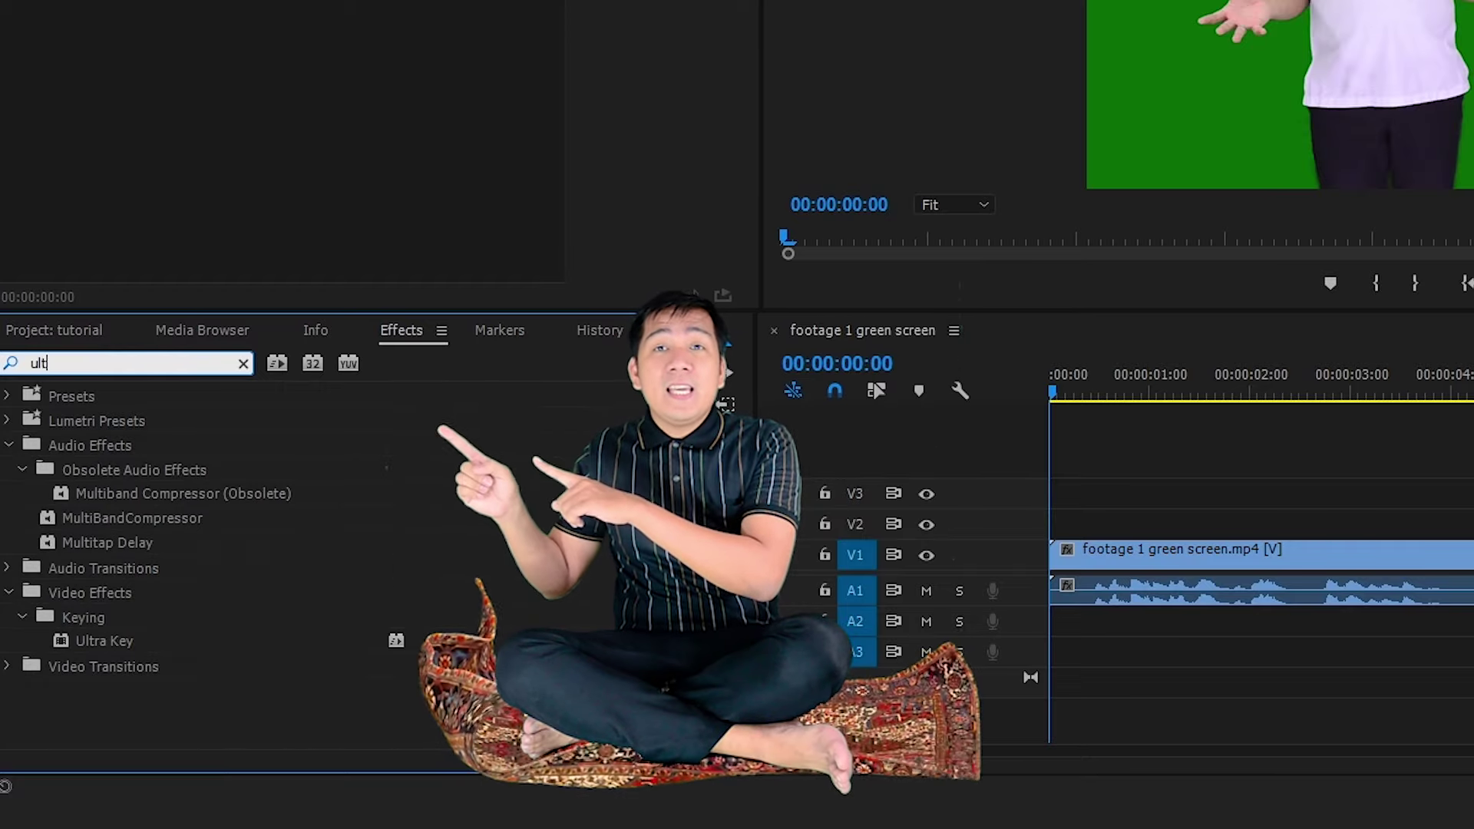
pyautogui.write('ra key')
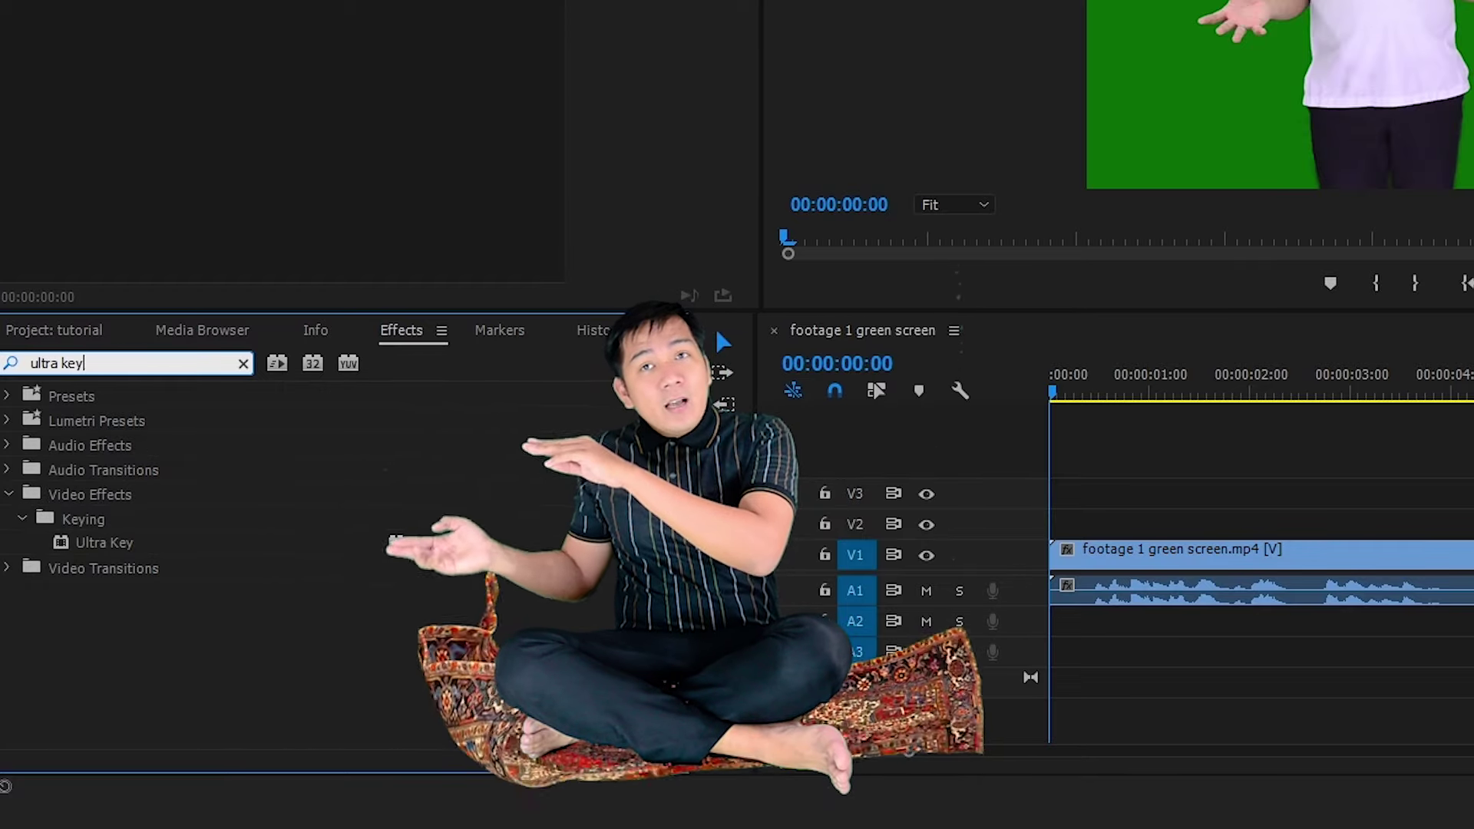
pyautogui.click(121, 493)
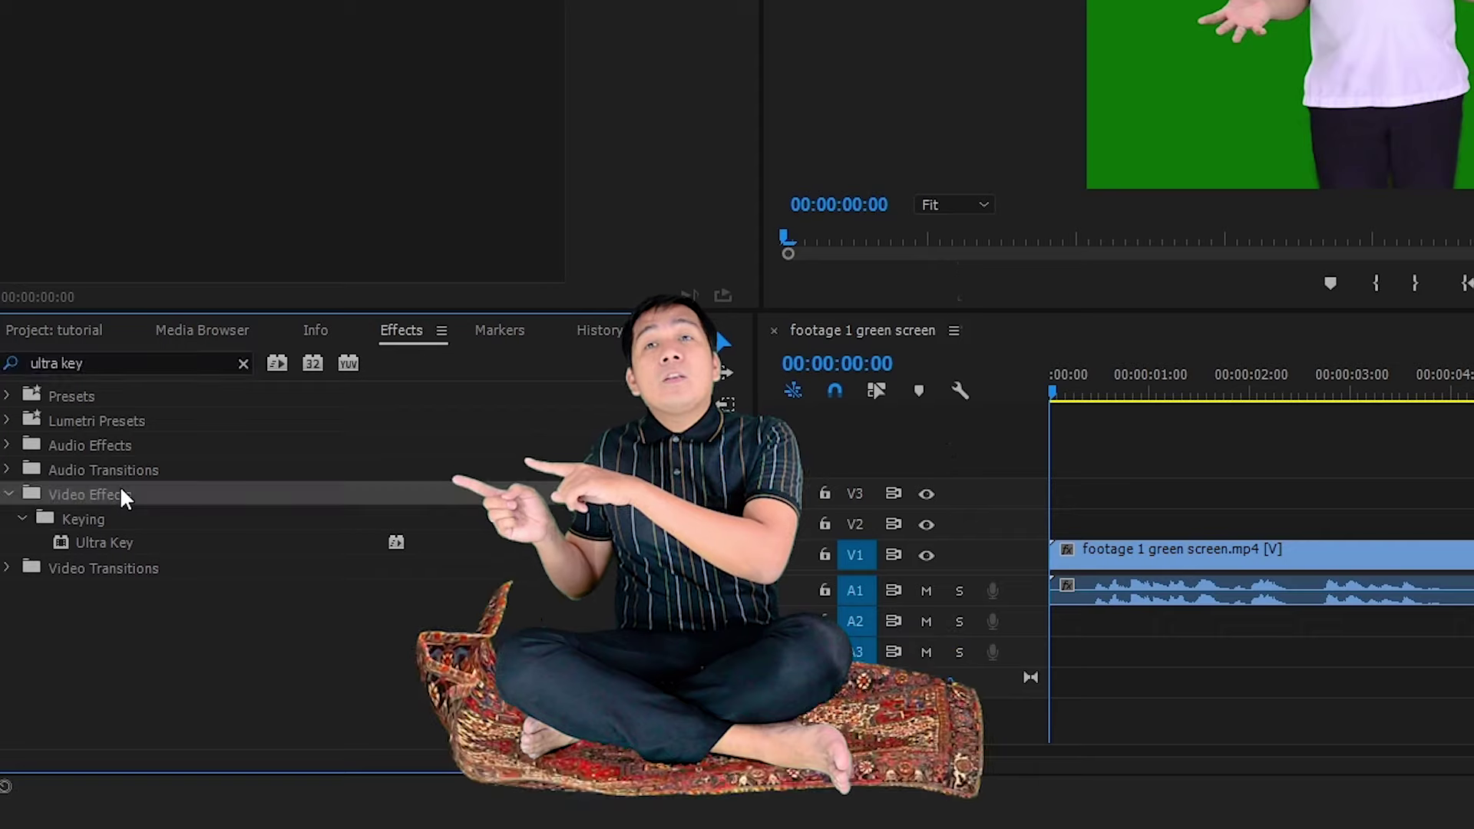
pyautogui.click(146, 512)
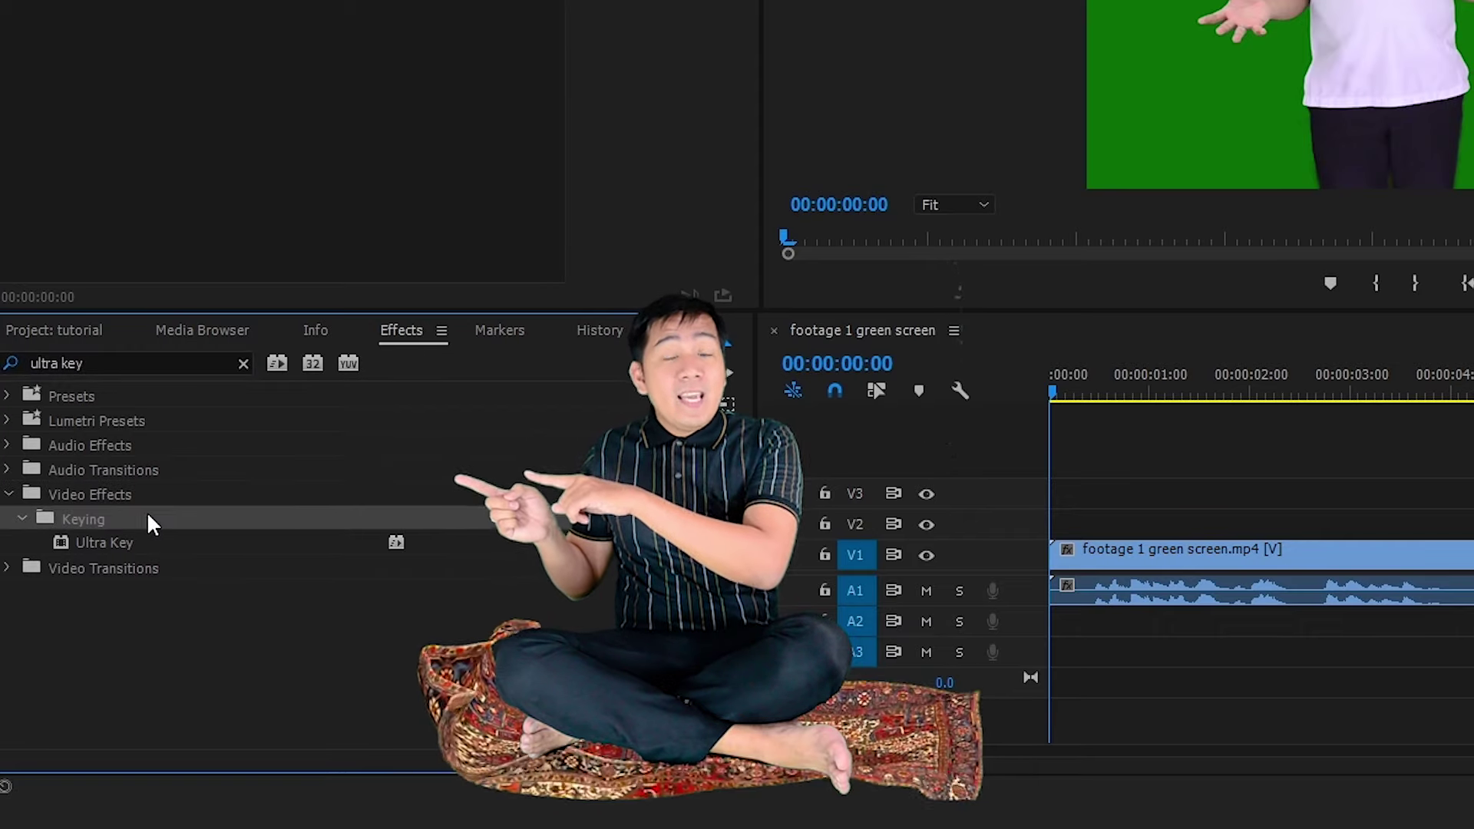
pyautogui.click(177, 547)
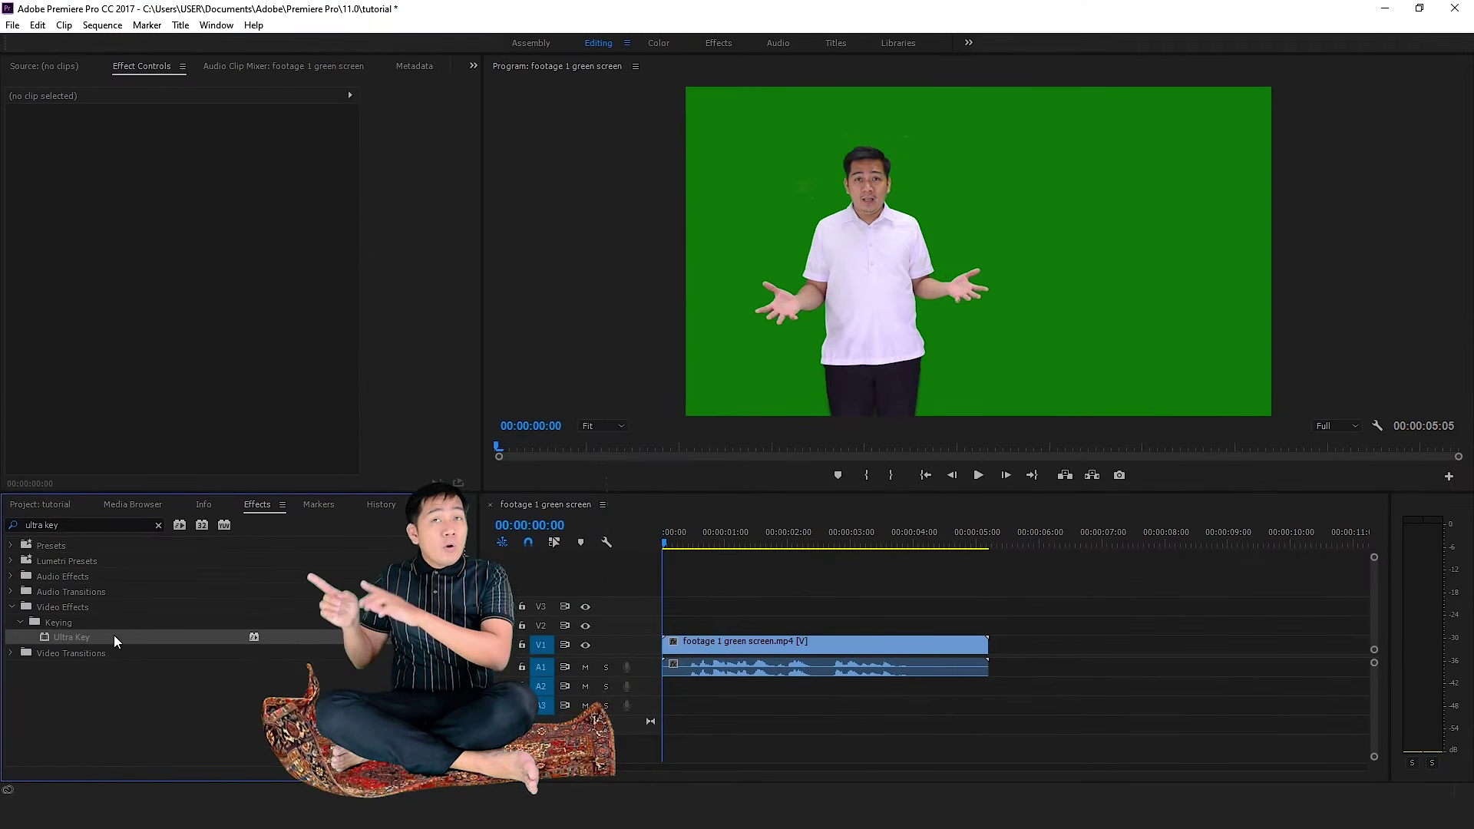
pyautogui.moveTo(114, 637); pyautogui.dragTo(755, 652)
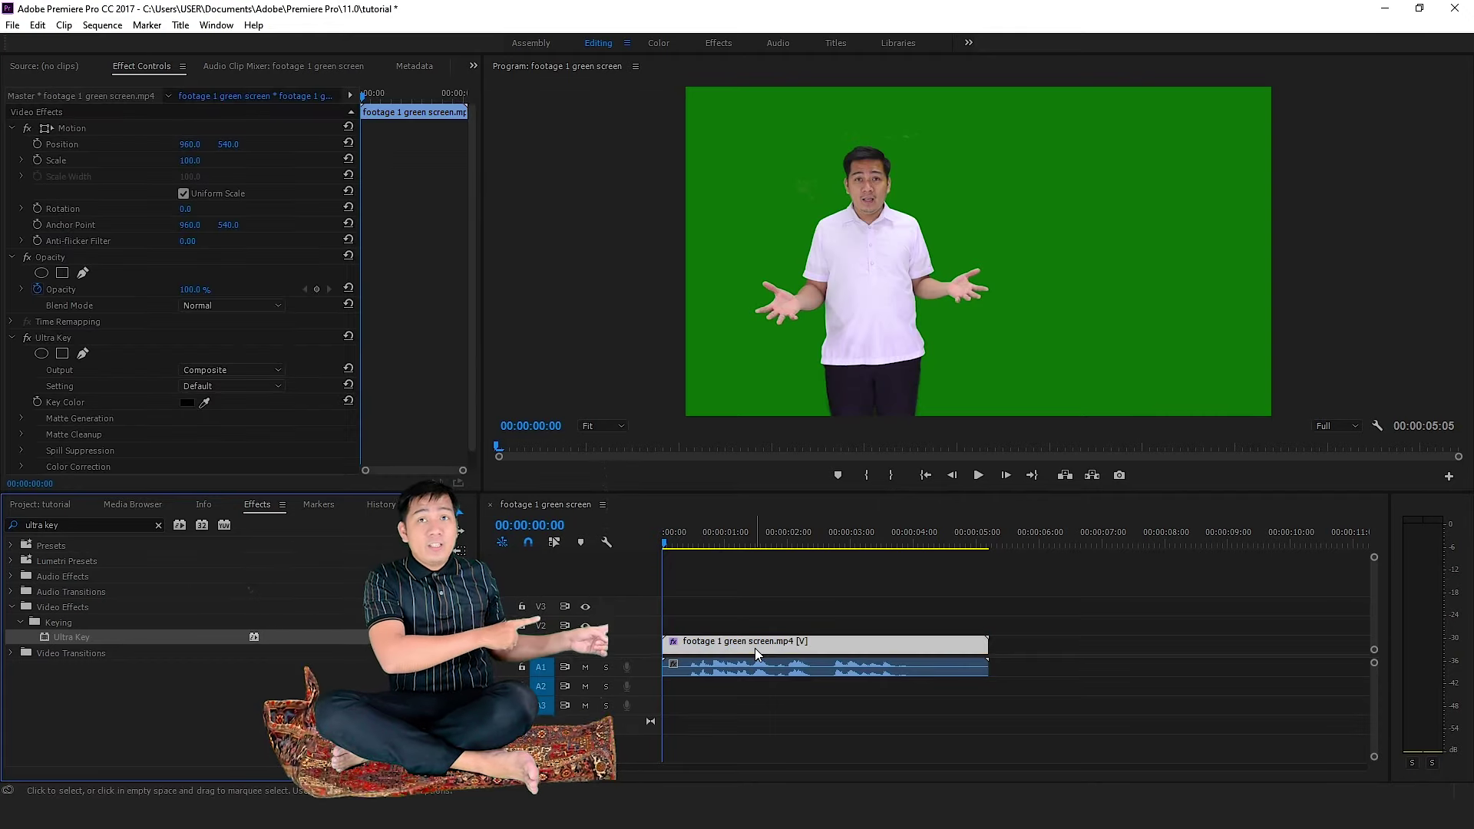
# Key out the footage's green backdrop by sampling its green beside the presenter as the Ultra Key key color.
pyautogui.click(756, 655)
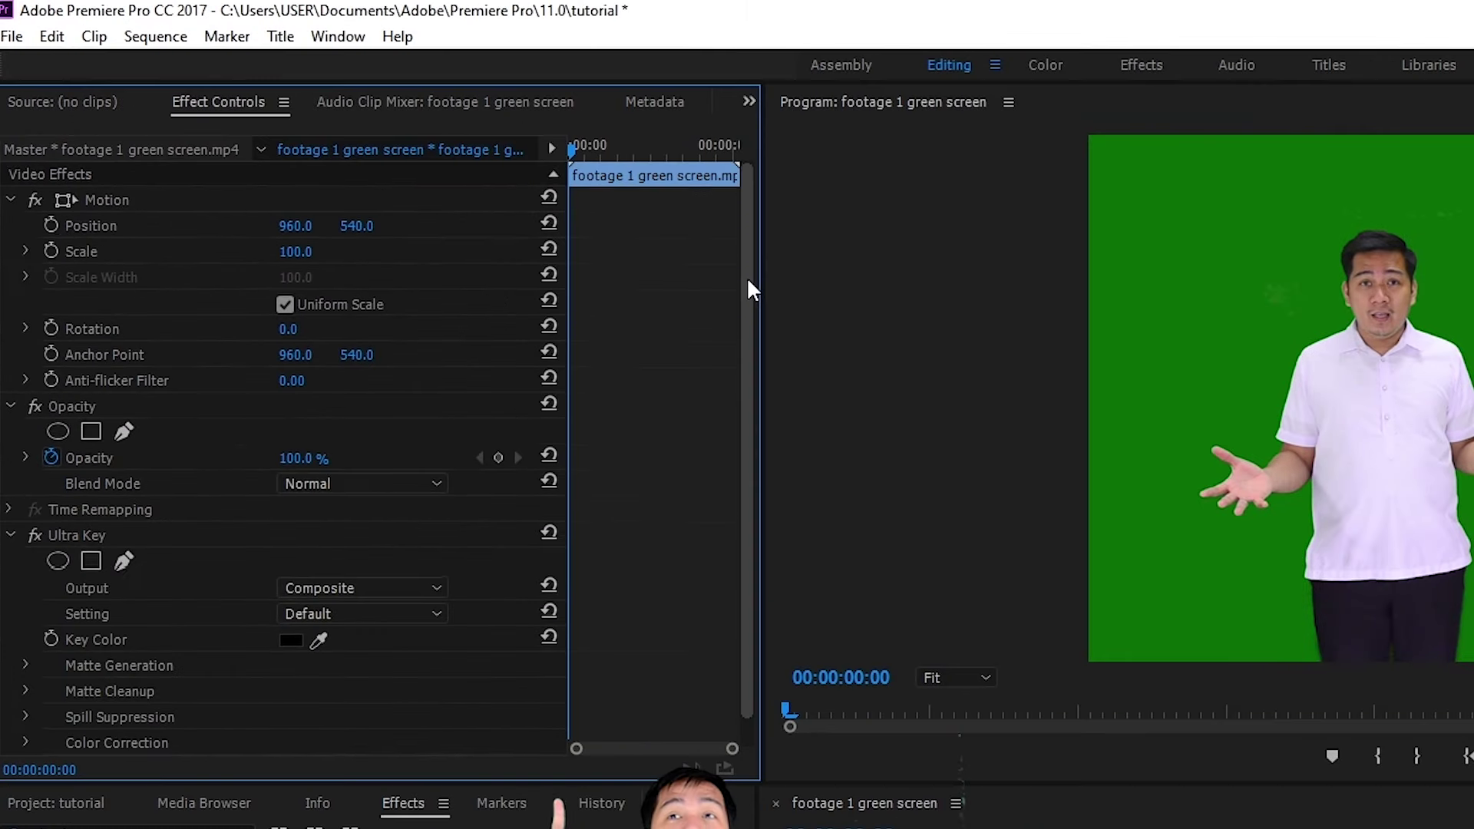
pyautogui.moveTo(471, 175); pyautogui.dragTo(472, 236)
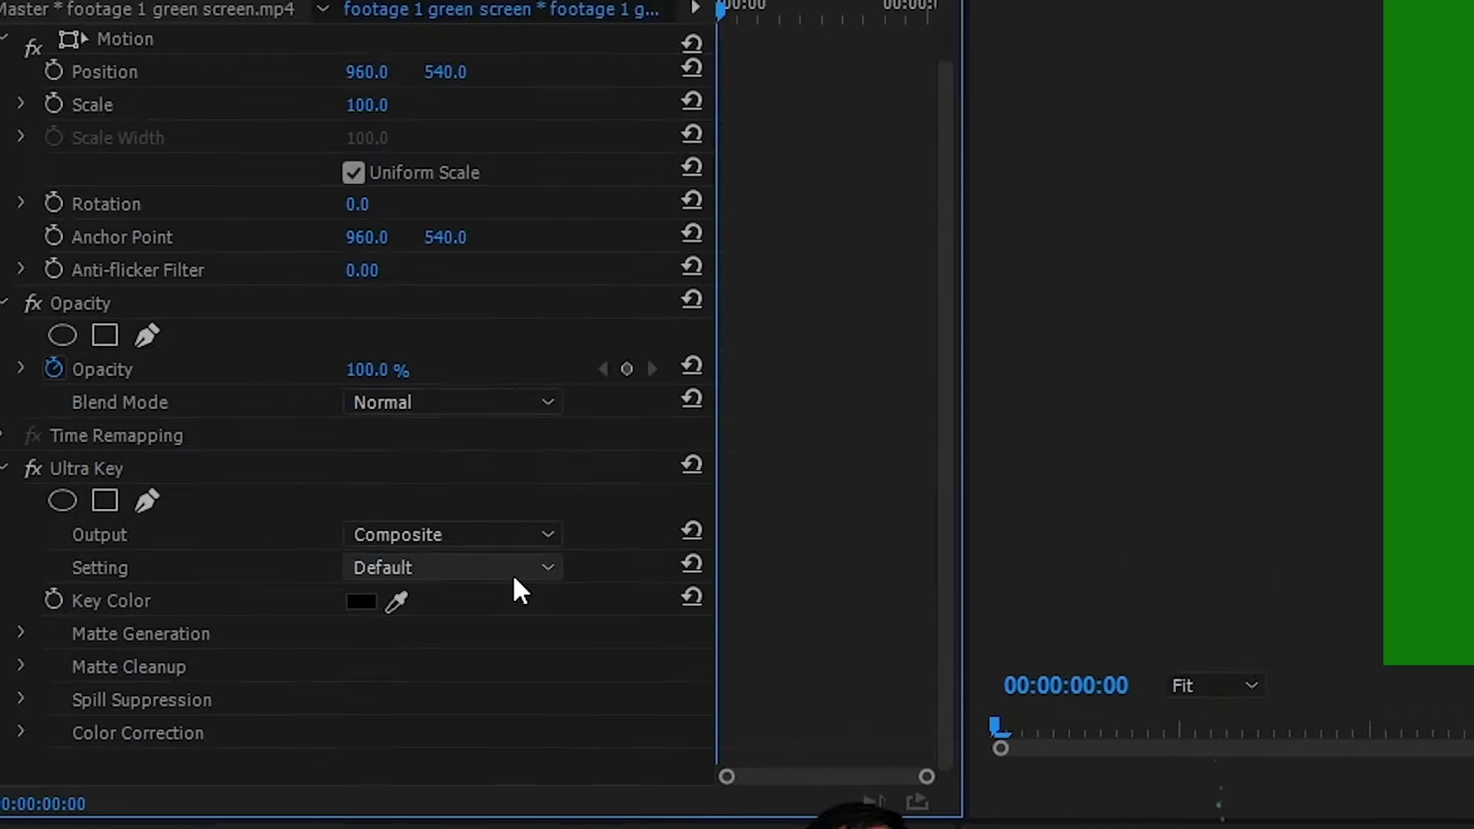
pyautogui.click(319, 612)
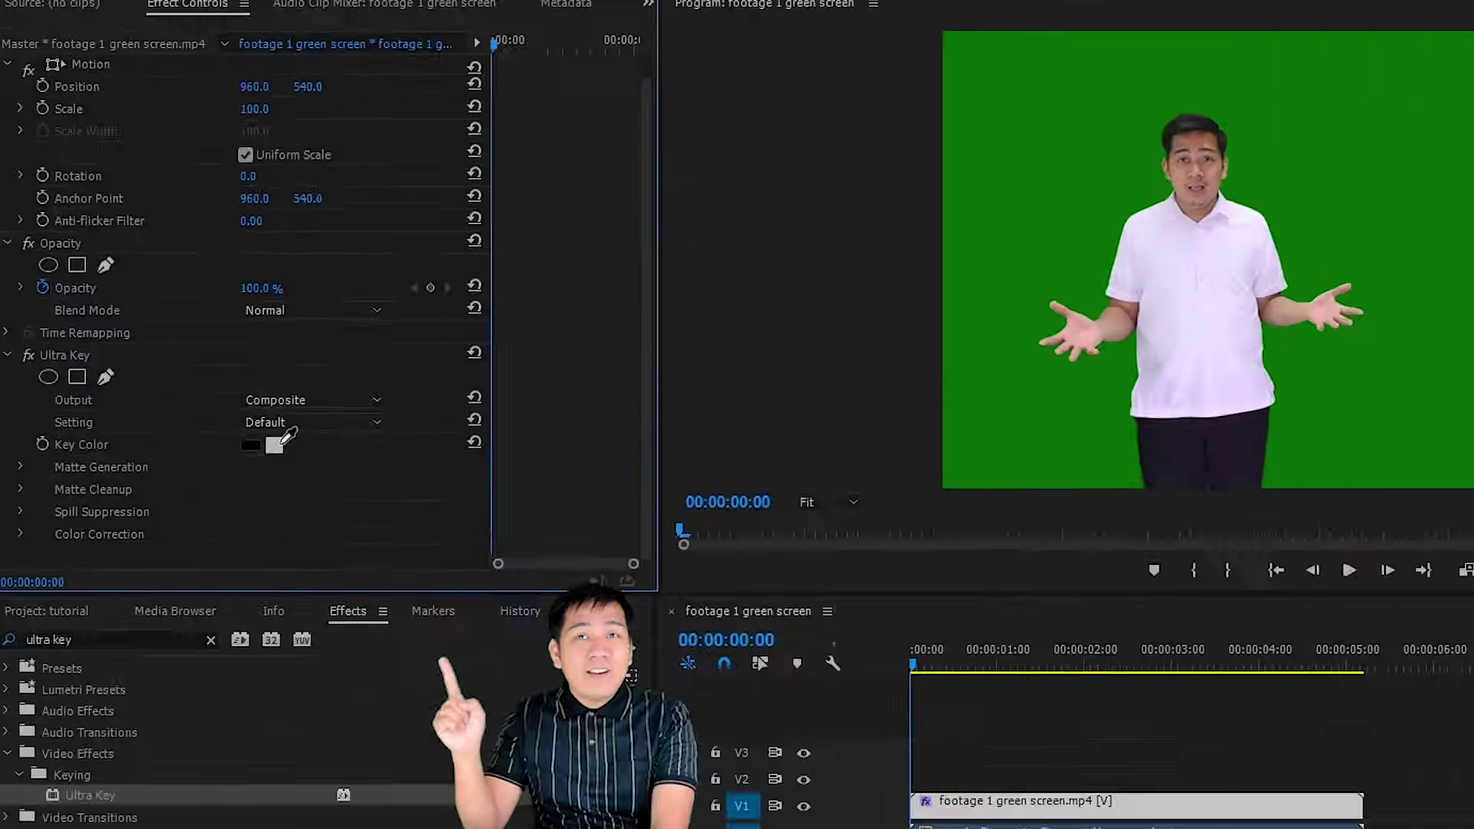
pyautogui.click(448, 596)
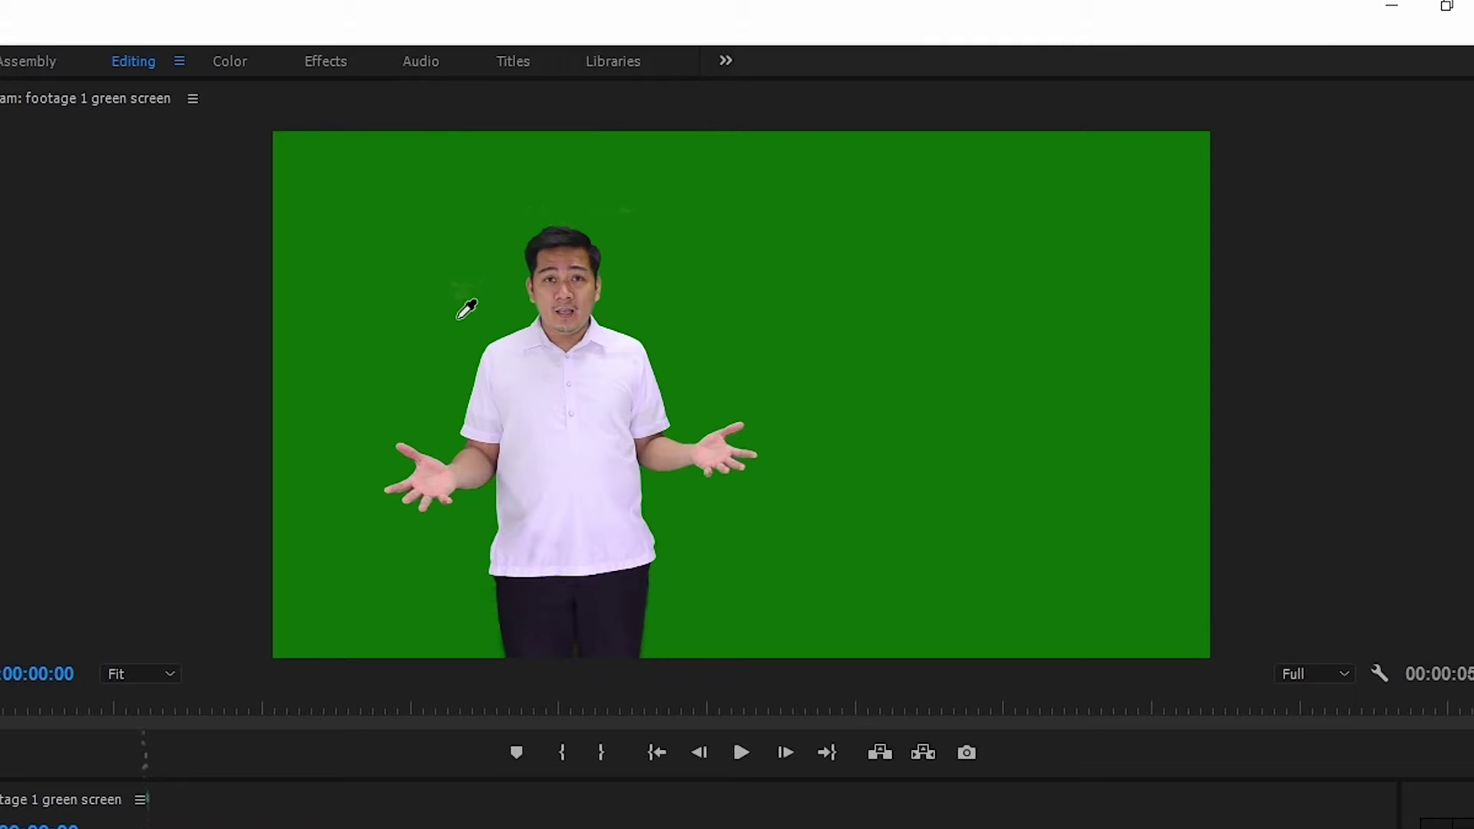
pyautogui.click(457, 316)
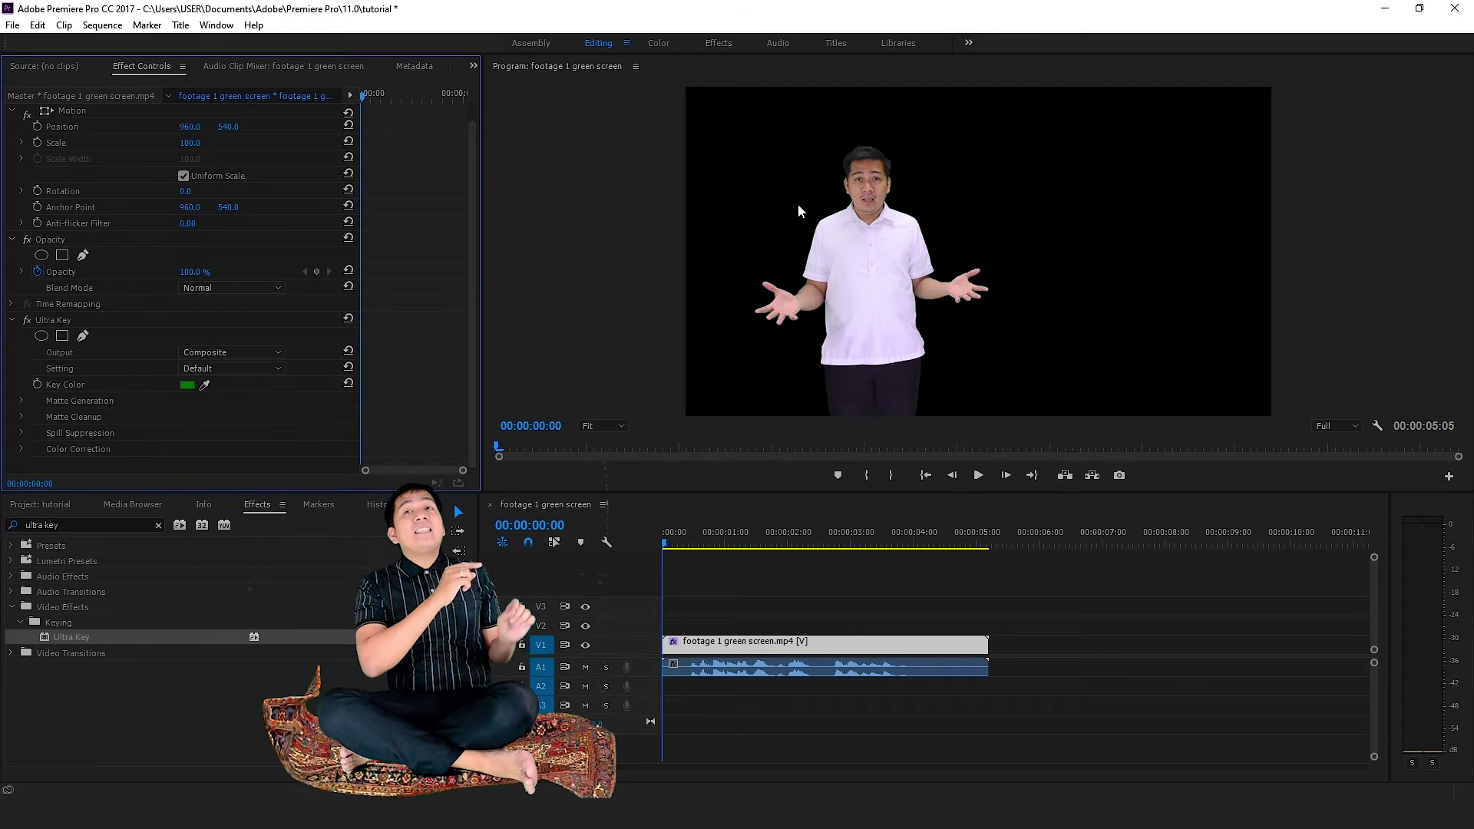
# Raise the green screen footage to track V2 and place classroom background.JPG beneath it on V1 at the sequence start.
pyautogui.moveTo(725, 648); pyautogui.dragTo(725, 627)
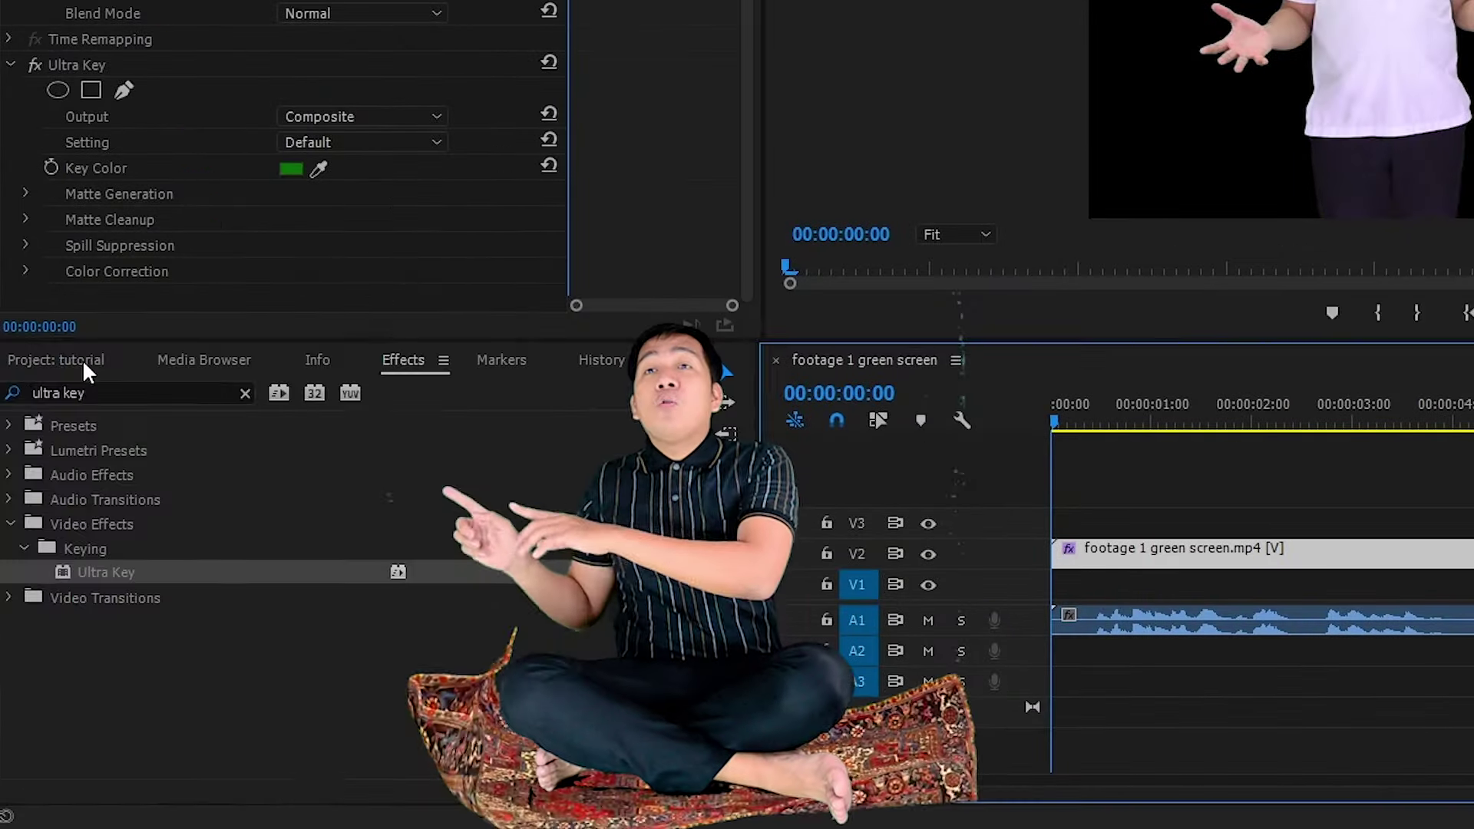
pyautogui.click(56, 504)
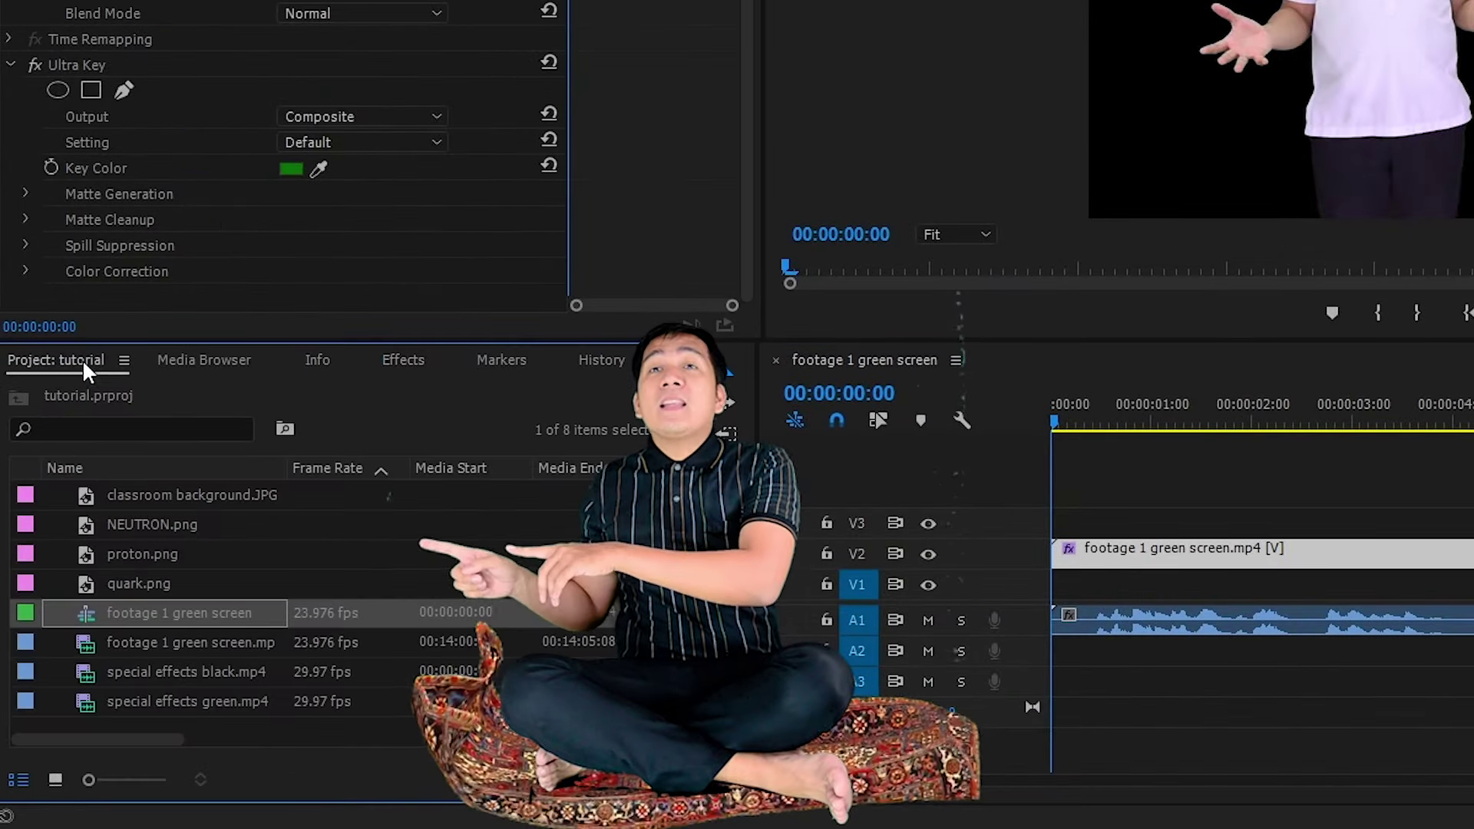
pyautogui.click(175, 505)
pyautogui.moveTo(147, 493); pyautogui.dragTo(1048, 605)
pyautogui.moveTo(650, 592); pyautogui.dragTo(653, 592)
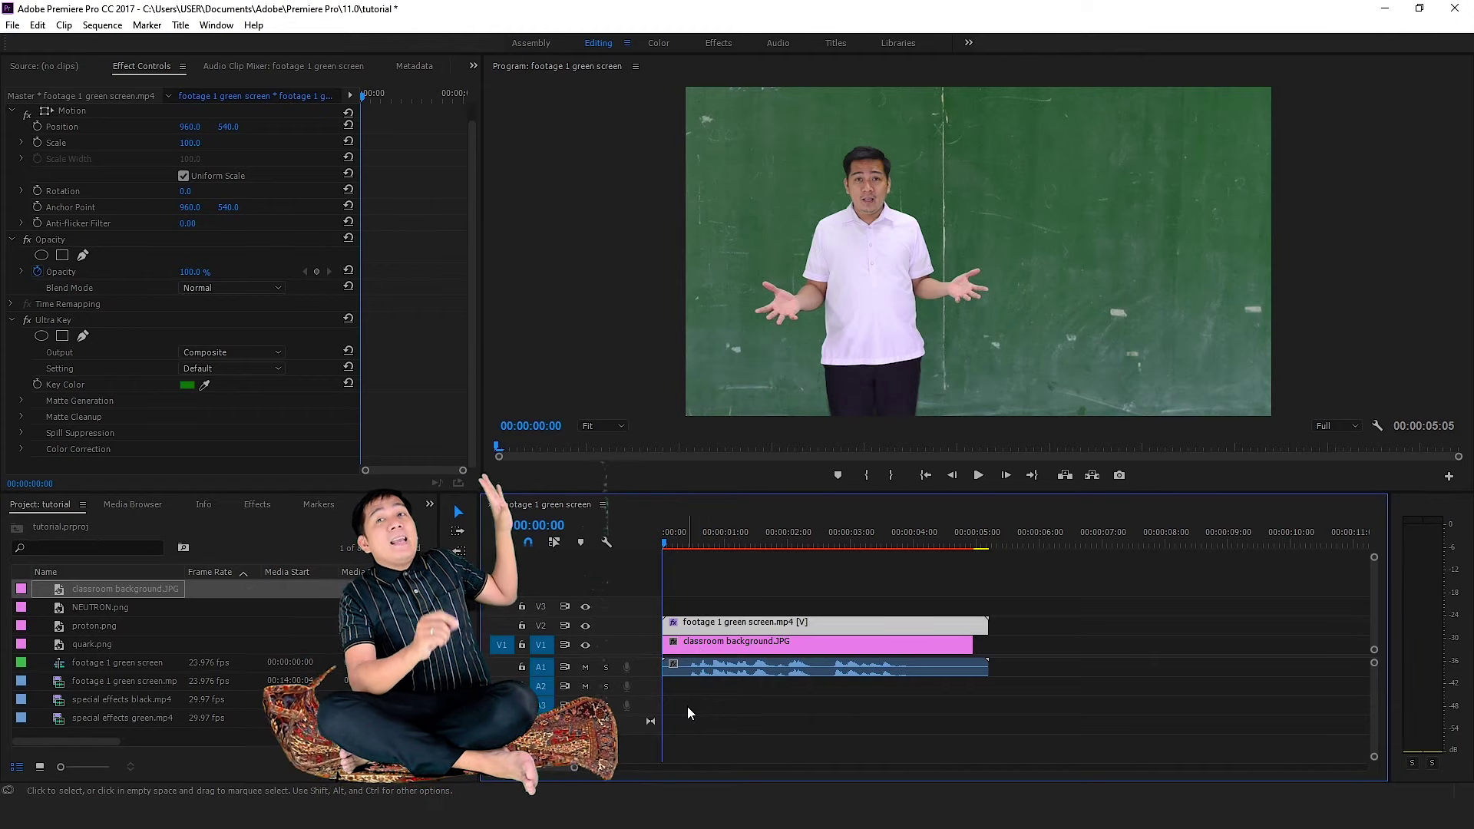
# Scale the classroom background down to about 44.7 and reposition it to fill the frame behind the presenter.
pyautogui.click(689, 644)
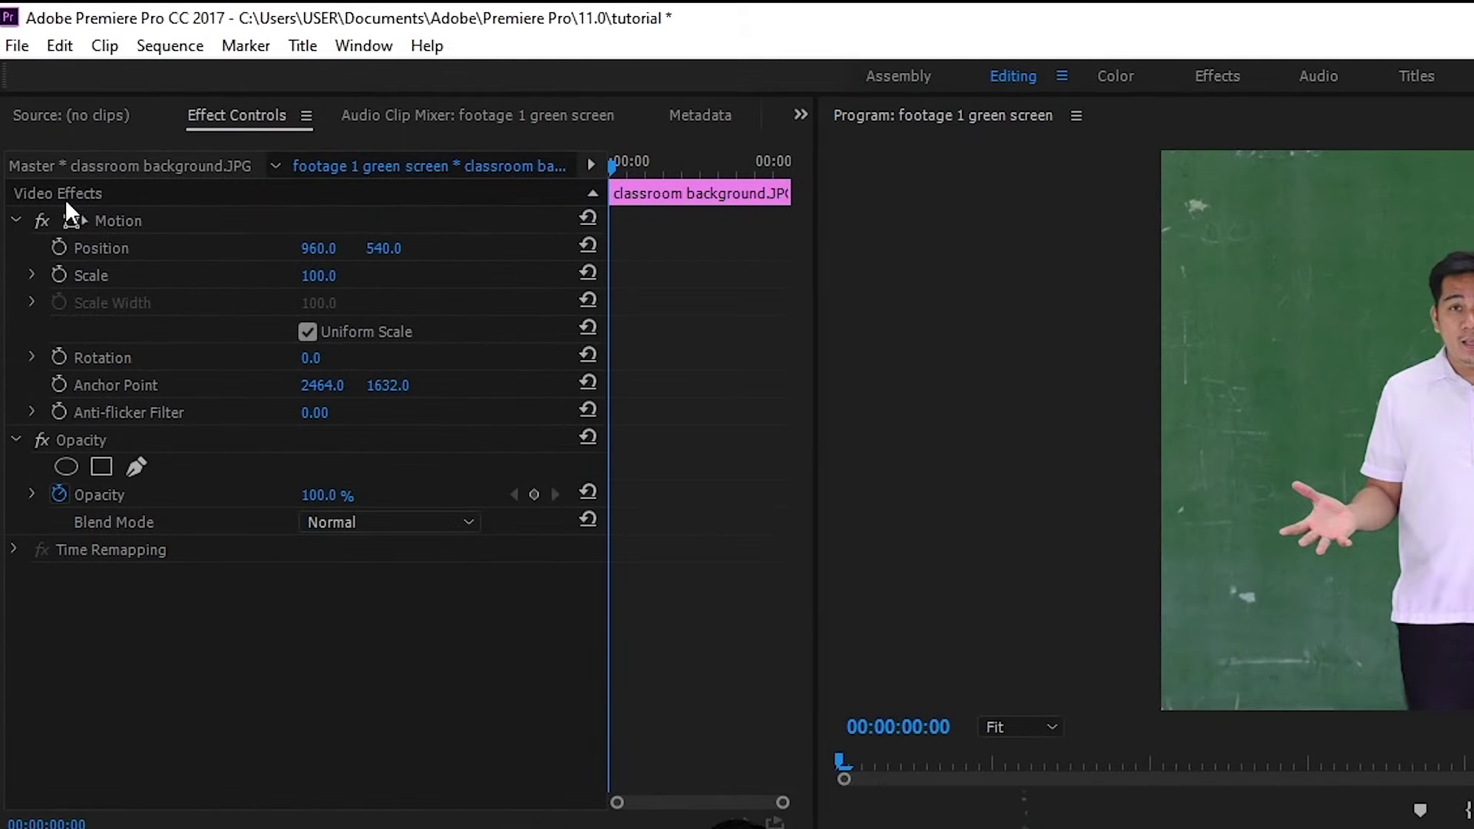
pyautogui.click(130, 246)
pyautogui.click(180, 277)
pyautogui.moveTo(316, 276)
pyautogui.mouseDown()
pyautogui.moveTo(345, 275)
pyautogui.moveTo(302, 276)
pyautogui.mouseUp()
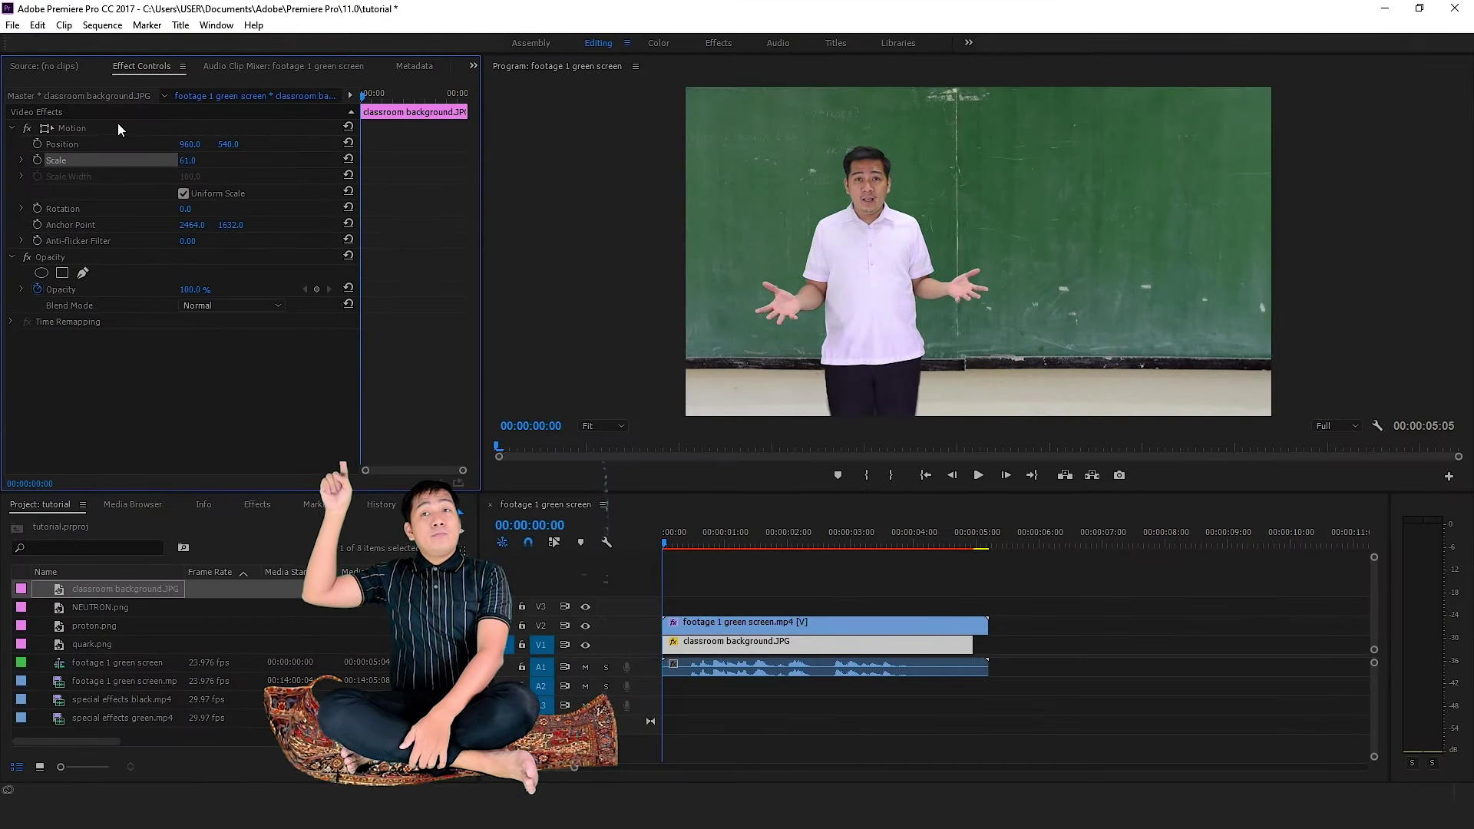
pyautogui.moveTo(519, 252); pyautogui.dragTo(729, 287)
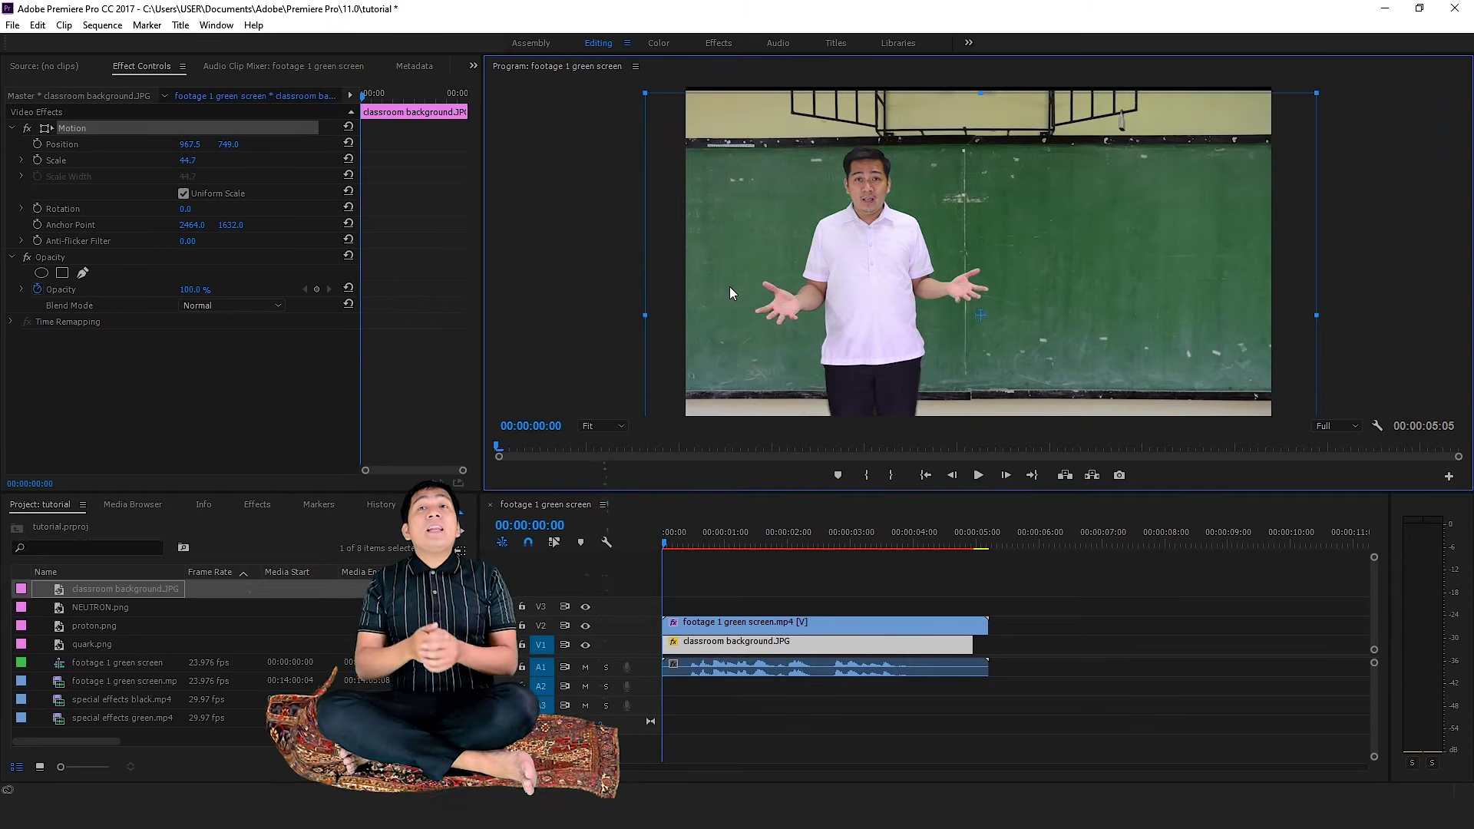
pyautogui.moveTo(730, 287); pyautogui.dragTo(727, 261)
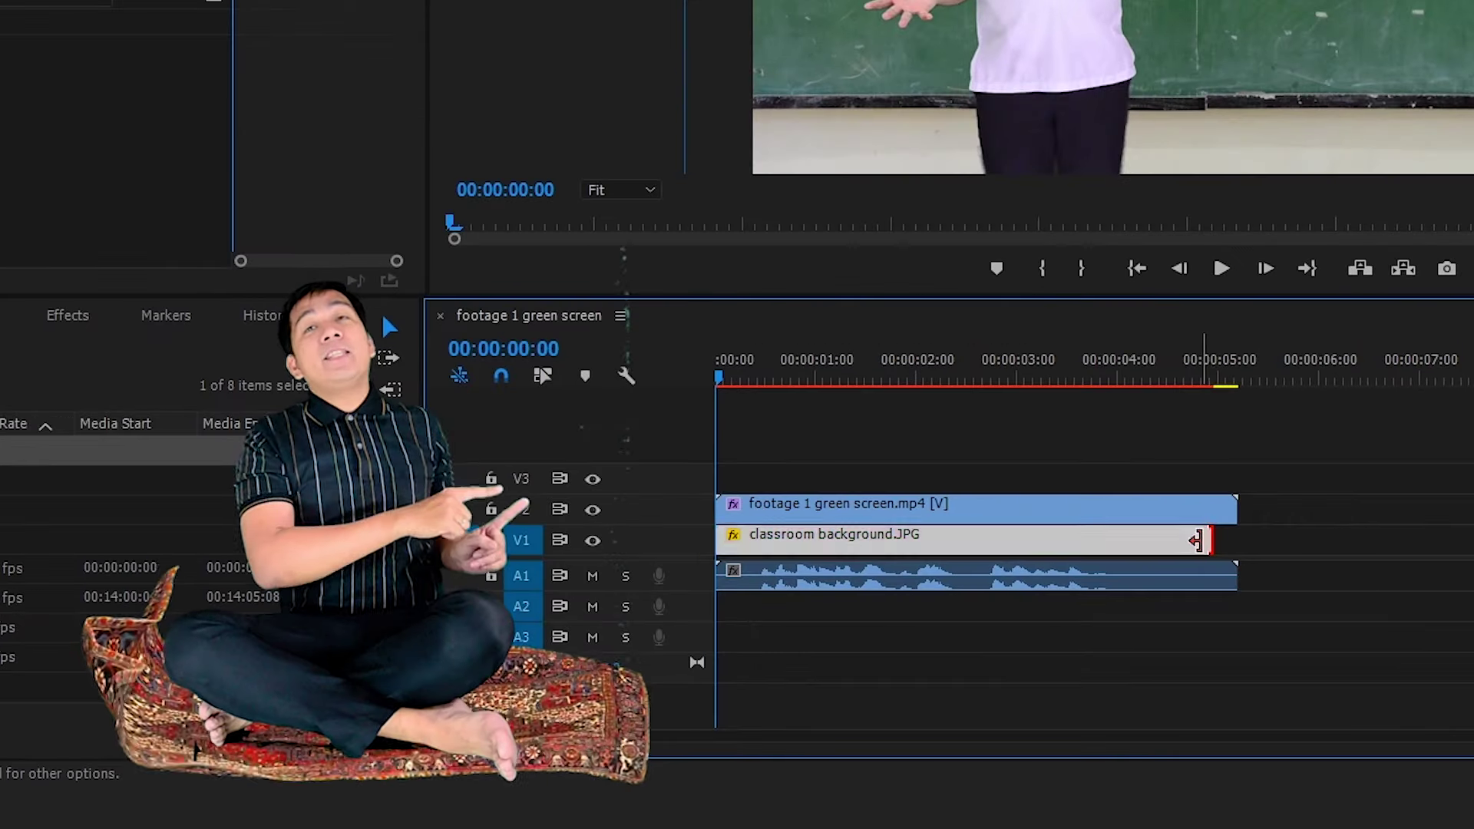
# Extend the classroom background clip to end together with the green screen footage.
pyautogui.click(970, 645)
pyautogui.moveTo(1208, 541); pyautogui.dragTo(1237, 540)
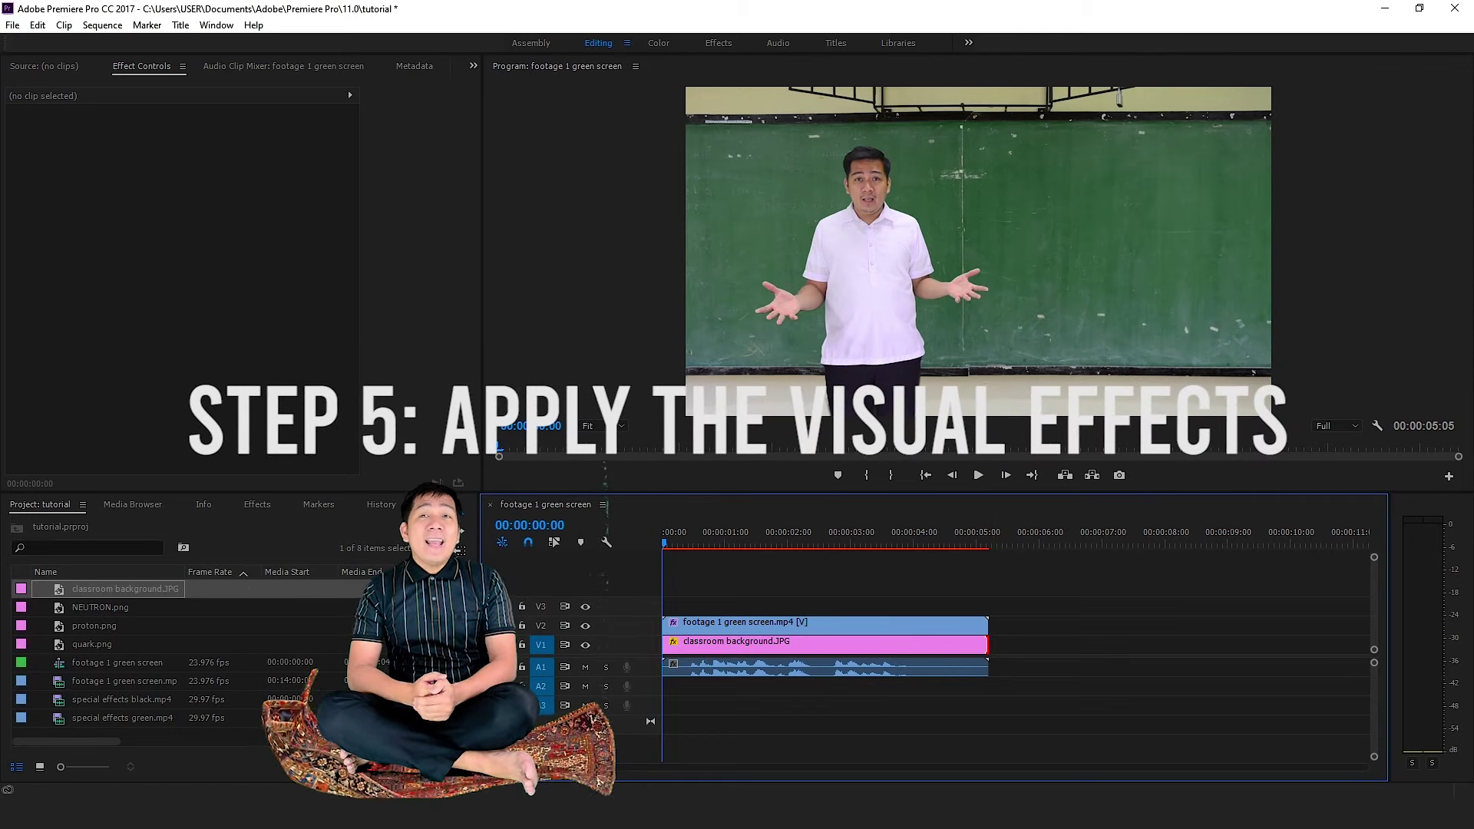
# Place special effects green.mp4 on track V3 above the footage at the sequence start.
pyautogui.click(430, 721)
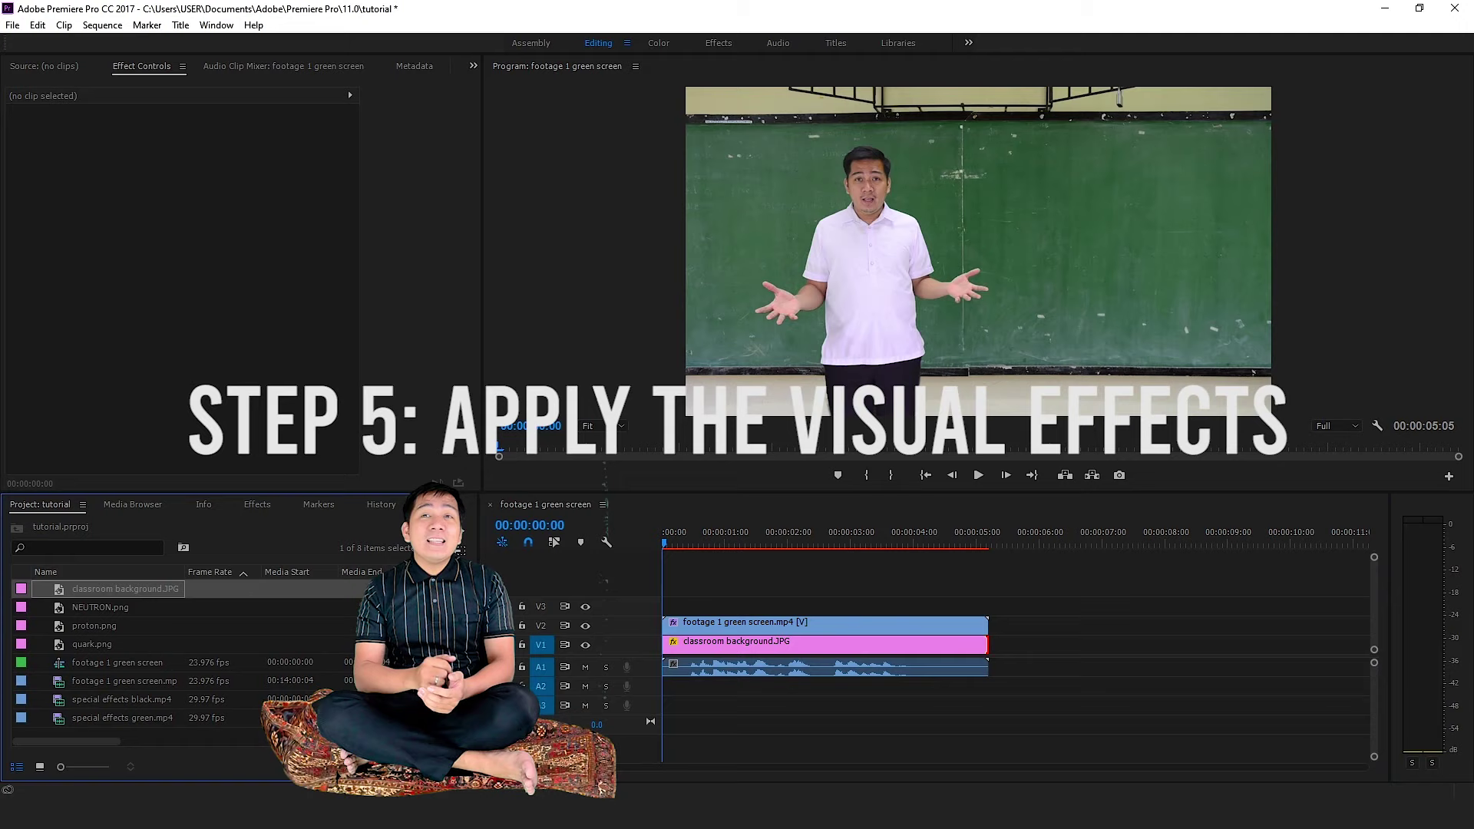
pyautogui.click(115, 702)
pyautogui.click(117, 718)
pyautogui.moveTo(104, 721); pyautogui.dragTo(666, 613)
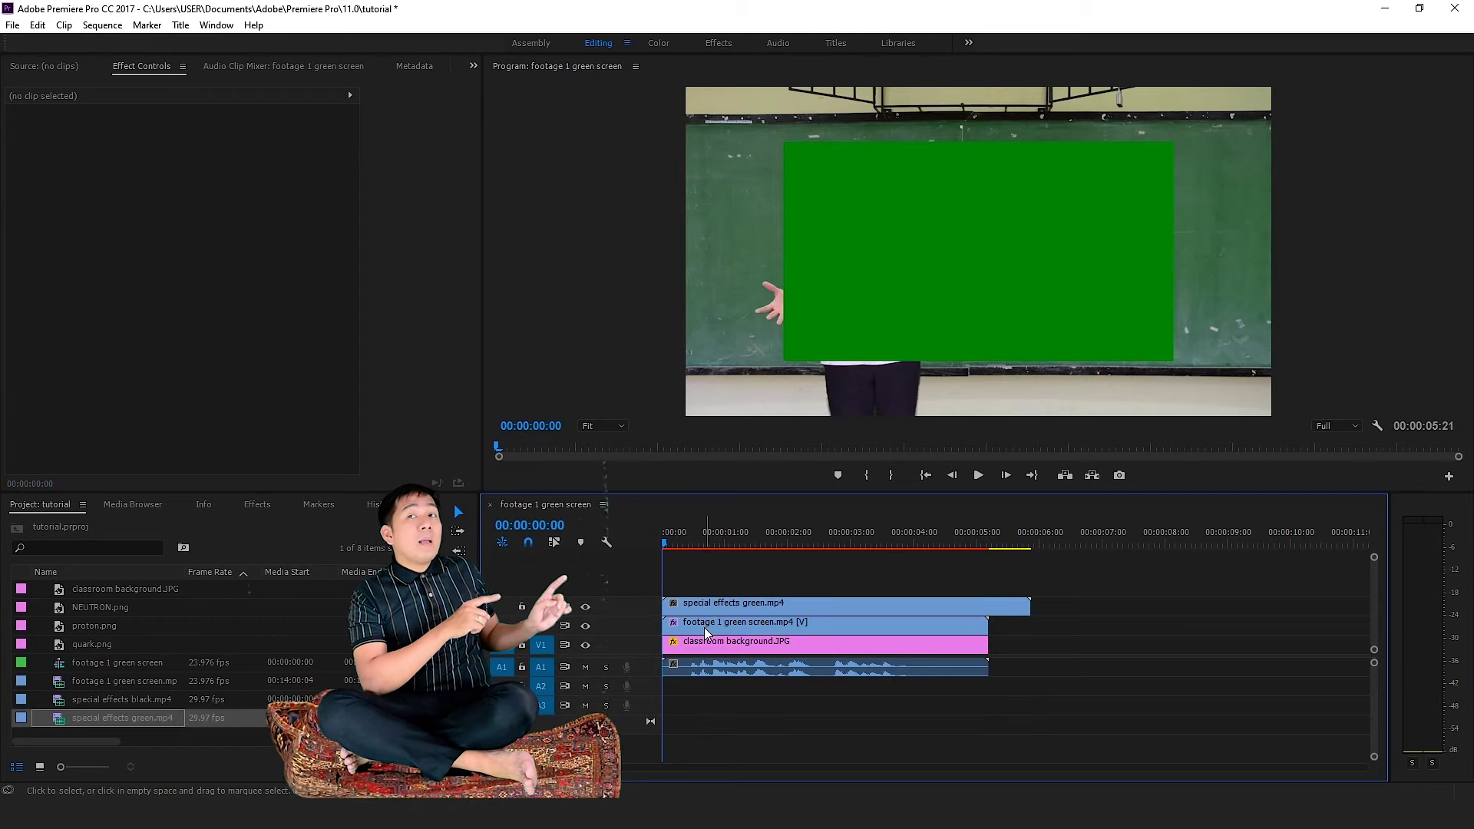
# At 00:00:01:14, apply Ultra Key to special effects green.mp4 and sample its green background as the key color.
pyautogui.moveTo(666, 545); pyautogui.dragTo(763, 545)
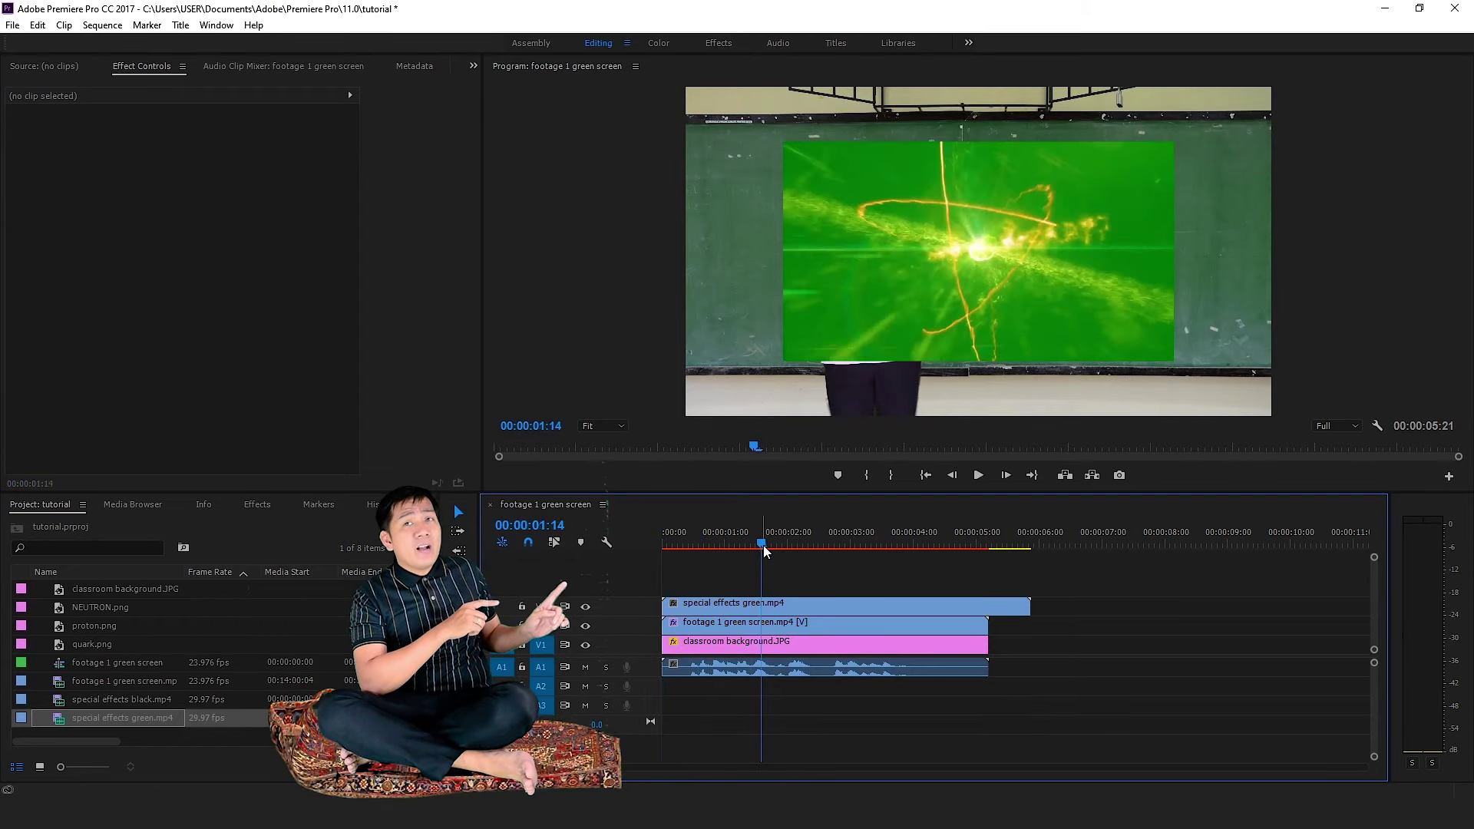
pyautogui.click(791, 603)
pyautogui.click(258, 505)
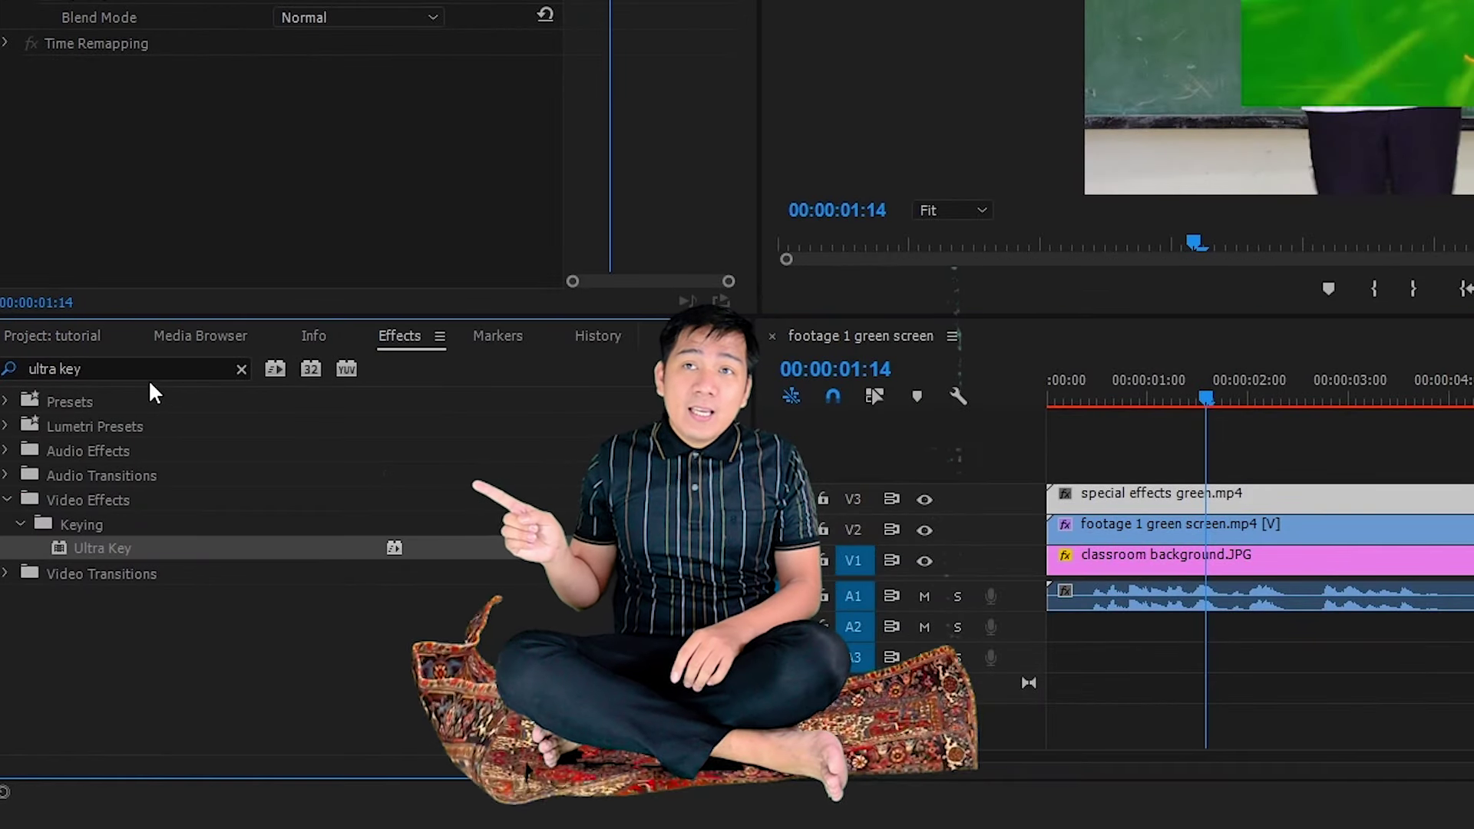
pyautogui.moveTo(145, 546); pyautogui.dragTo(1304, 499)
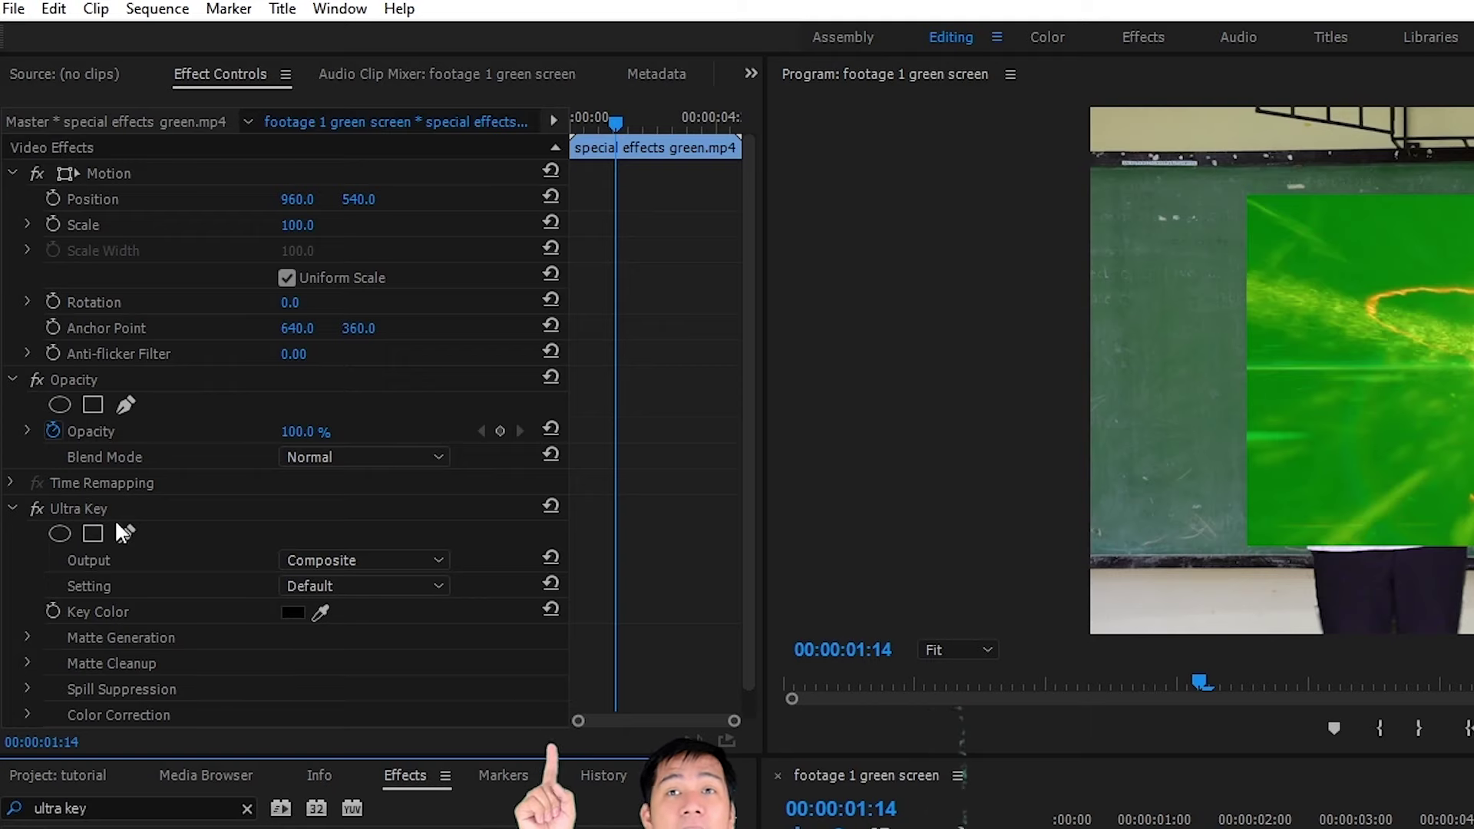
pyautogui.click(320, 611)
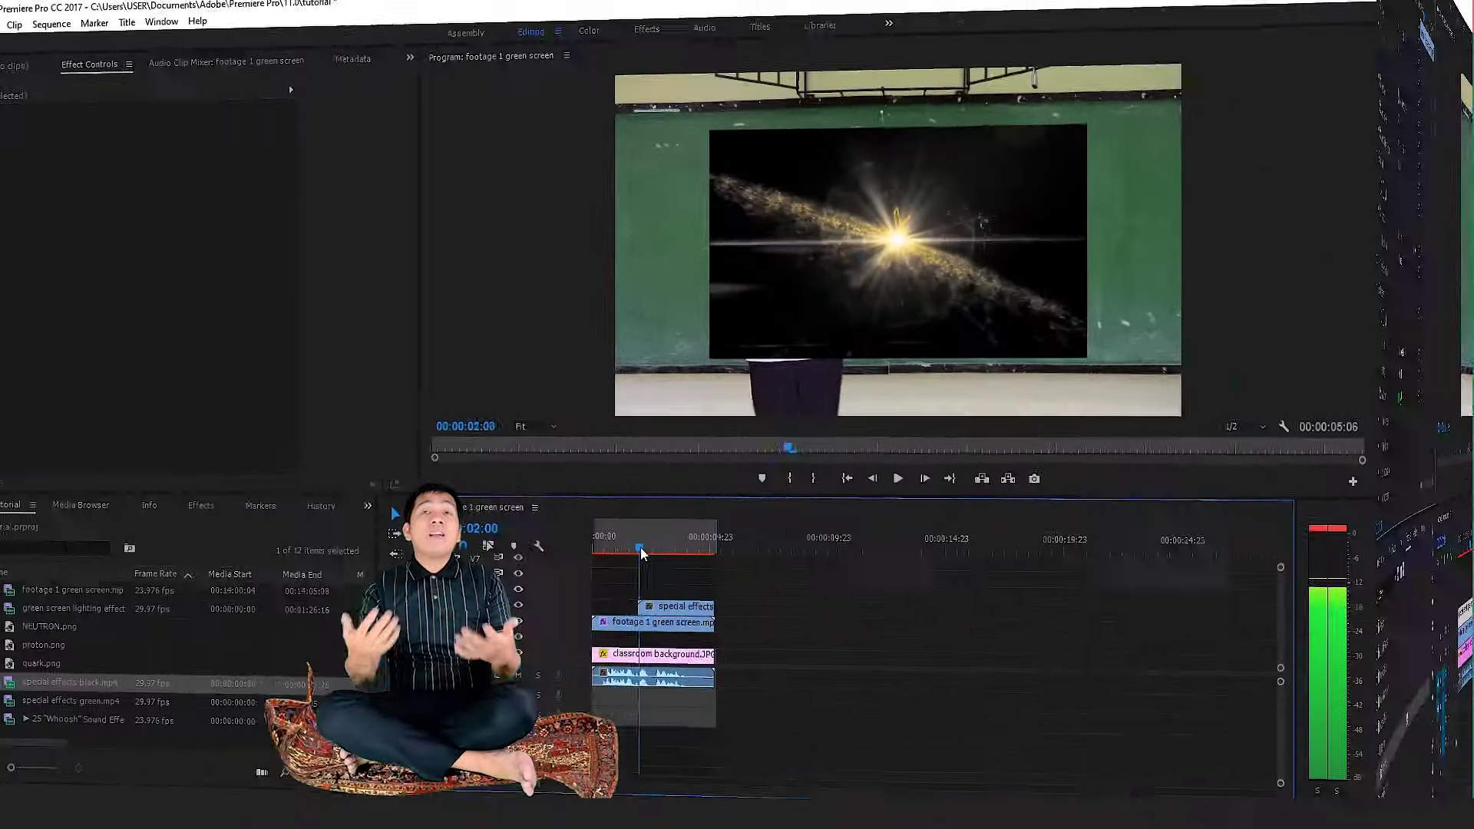
# With the playhead at 00:00:03:22, set the blend mode of the special effects black.mp4 clip to Screen.
pyautogui.moveTo(642, 553); pyautogui.dragTo(685, 549)
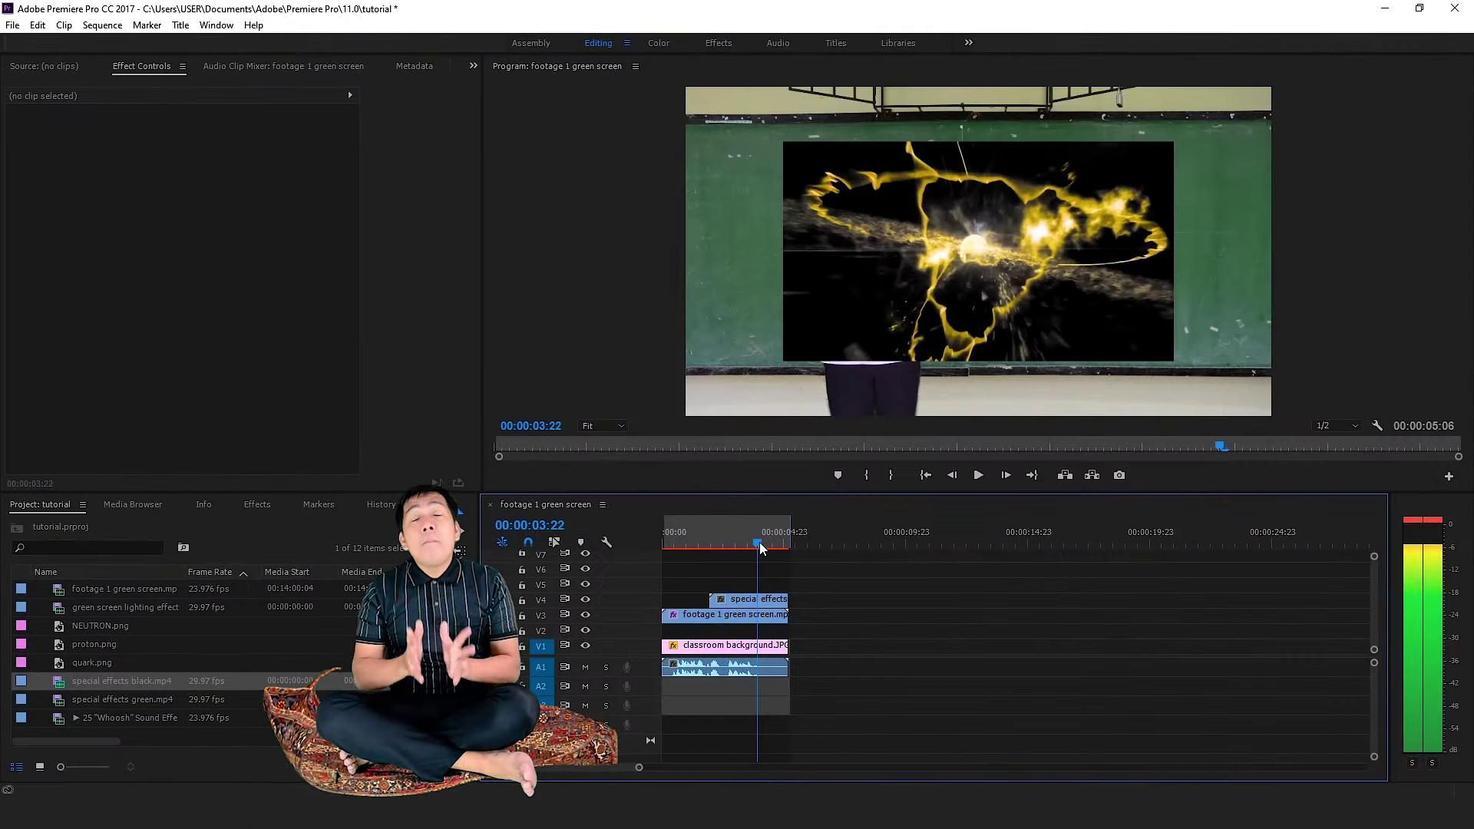
pyautogui.click(774, 602)
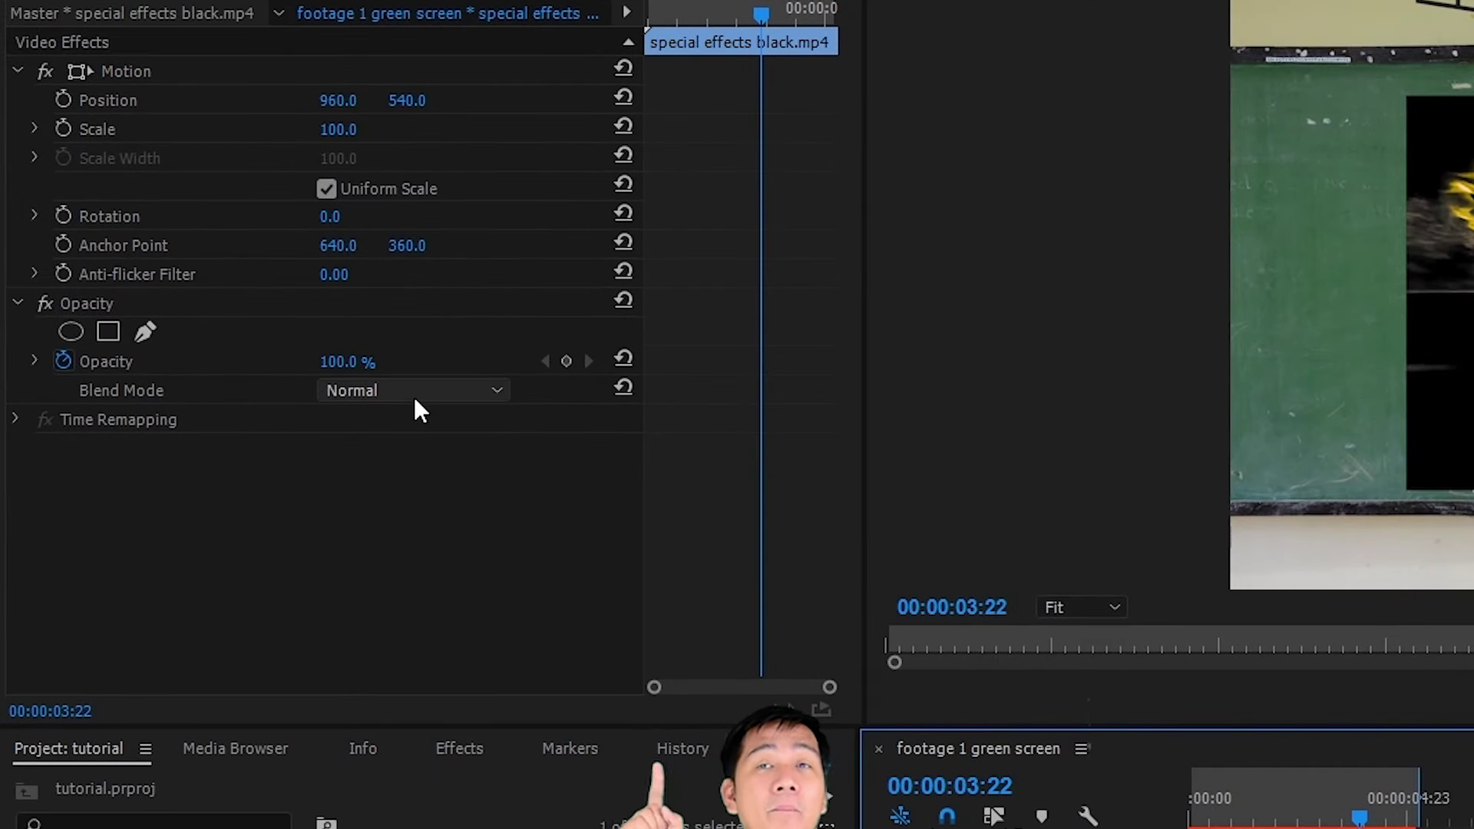
pyautogui.click(415, 395)
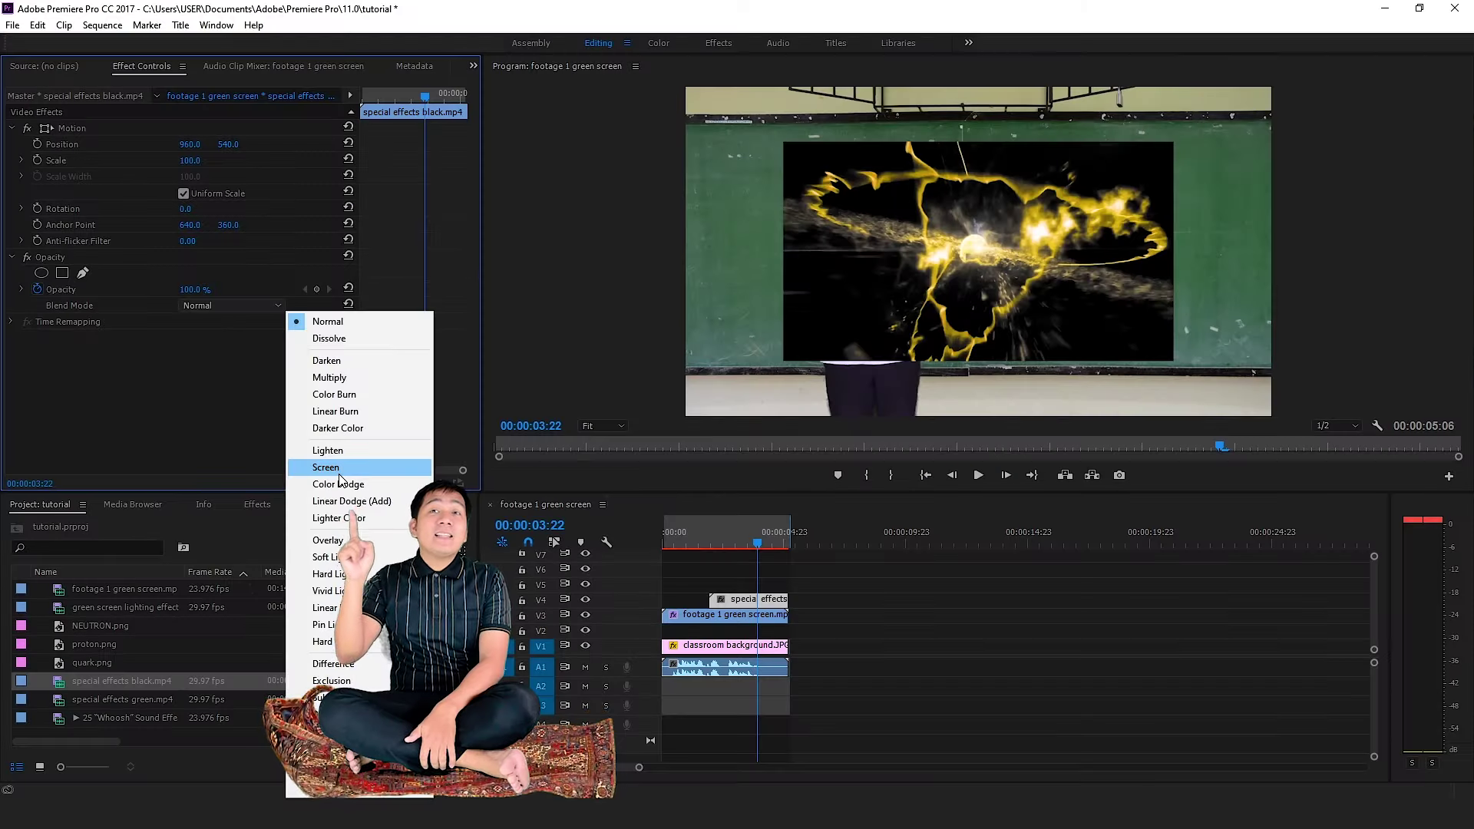
pyautogui.click(607, 691)
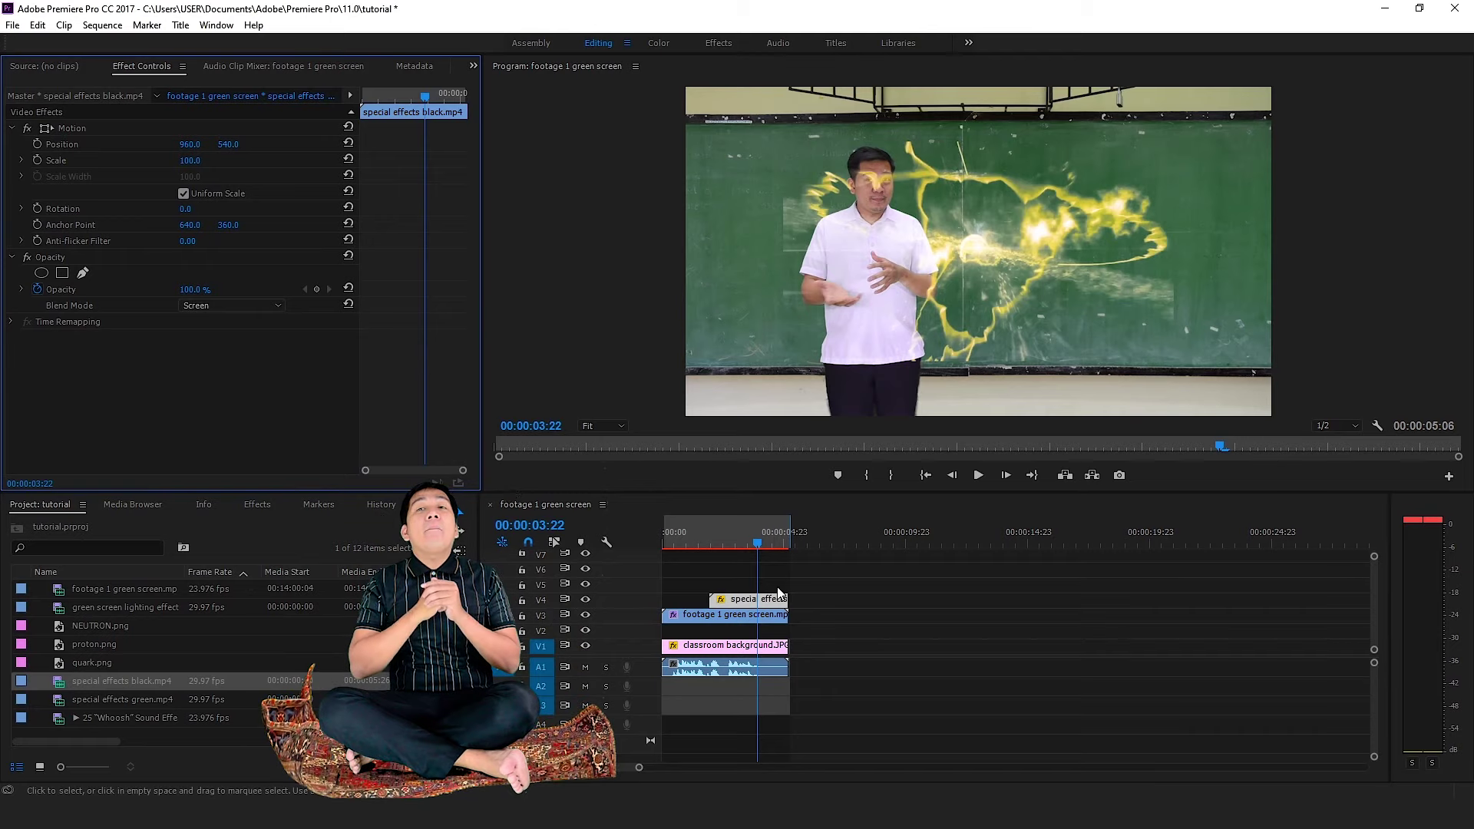
pyautogui.moveTo(766, 542); pyautogui.dragTo(779, 545)
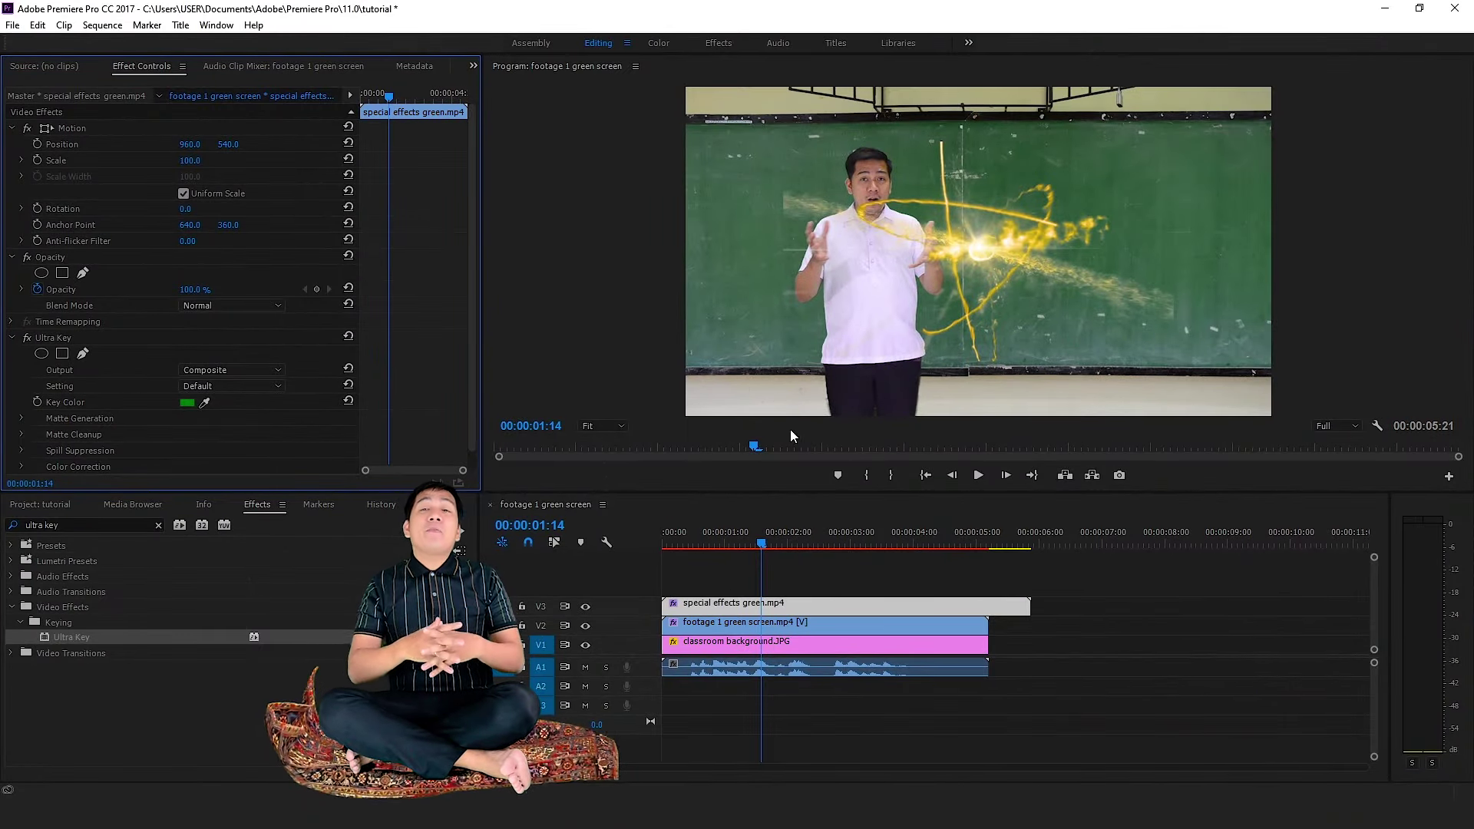
# Enlarge the special effects green.mp4 clip to a scale of about 166.4 and position it at about 653, 497.2 over the presenter.
pyautogui.click(831, 601)
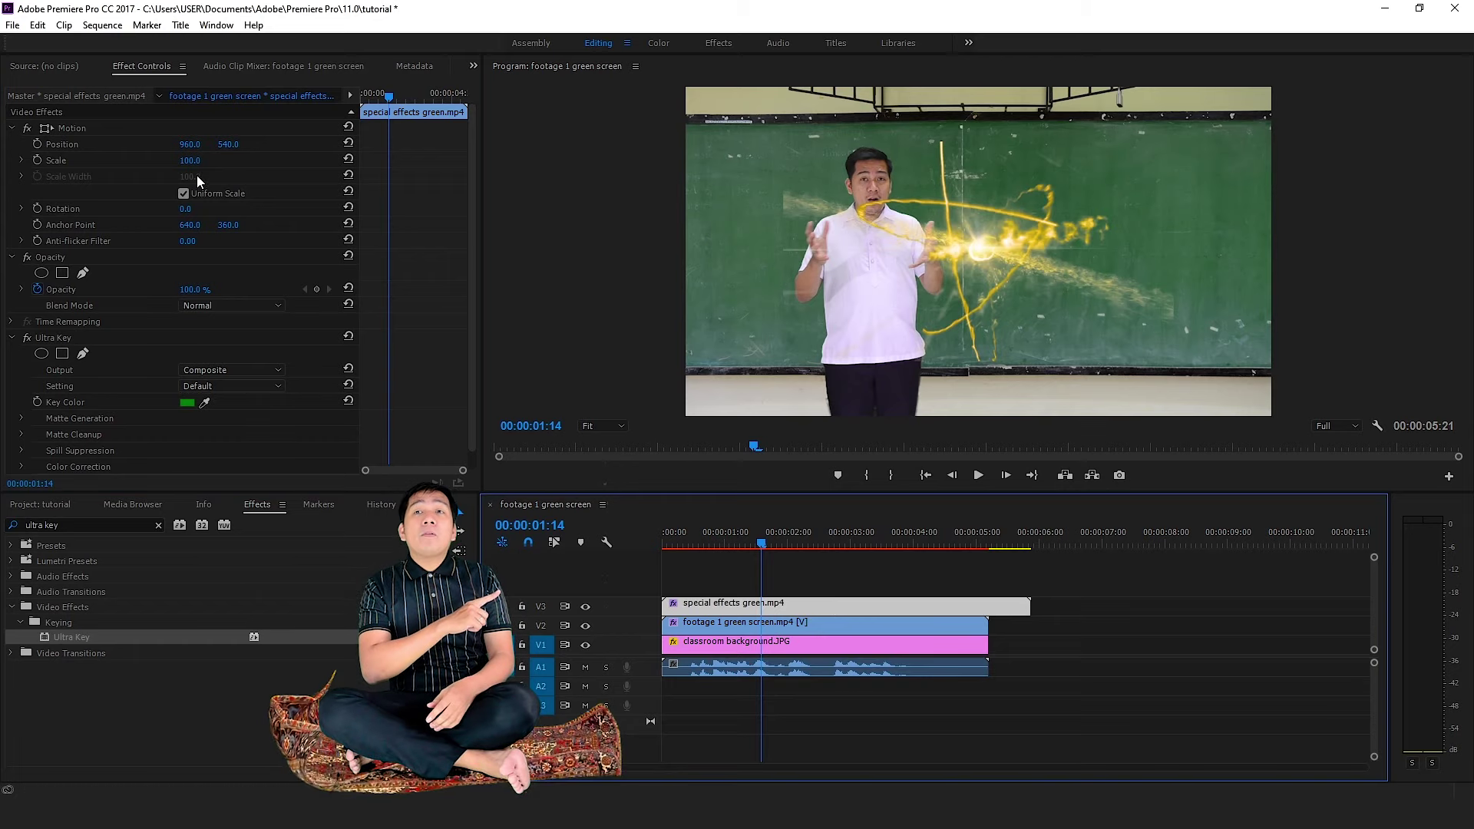
pyautogui.moveTo(188, 163); pyautogui.dragTo(217, 163)
pyautogui.click(780, 256)
pyautogui.moveTo(768, 253); pyautogui.dragTo(736, 232)
pyautogui.moveTo(1202, 378); pyautogui.dragTo(1256, 410)
pyautogui.moveTo(1083, 310); pyautogui.dragTo(1033, 321)
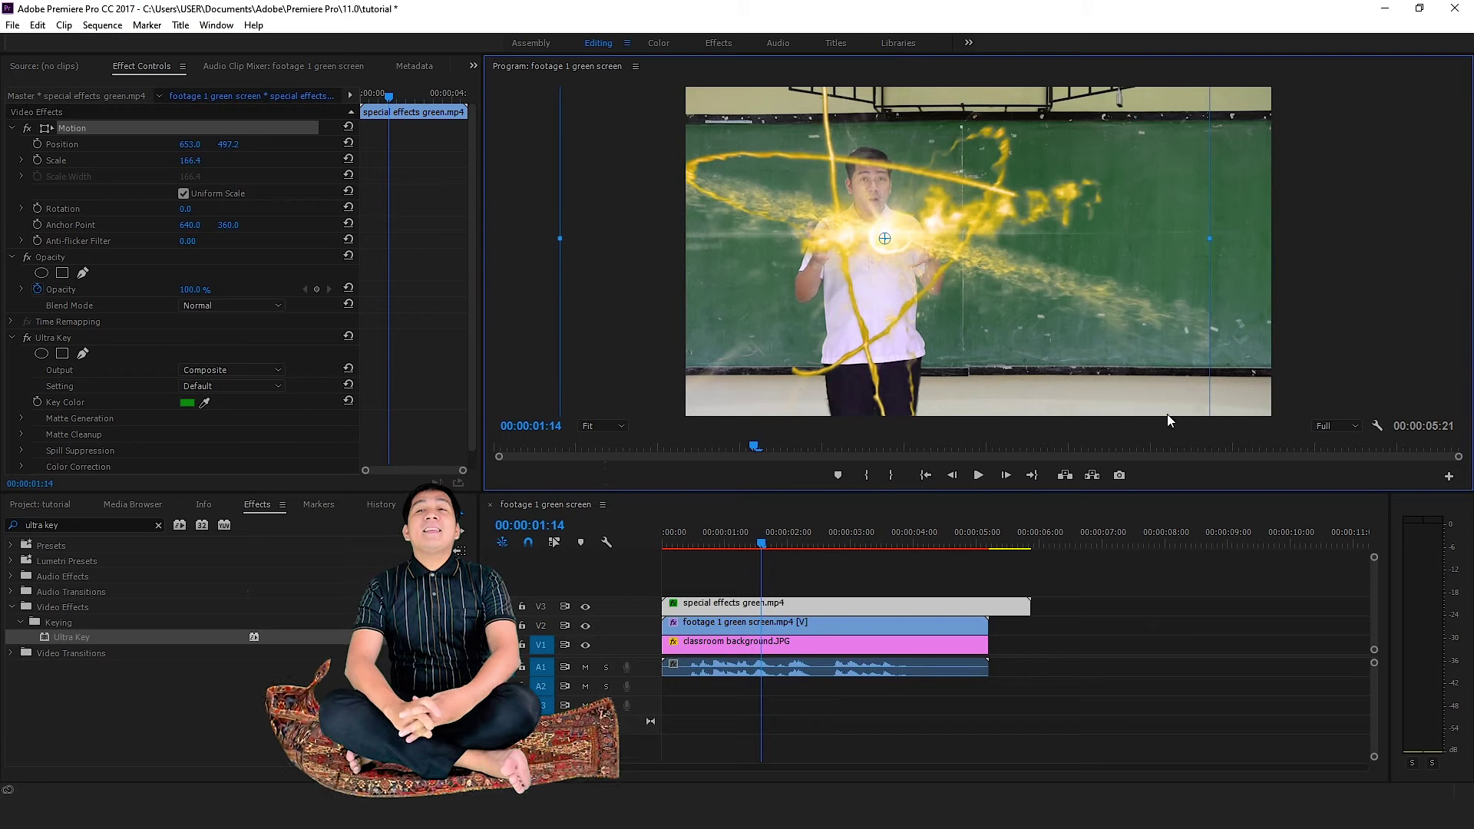
# Move the special effects green.mp4 clip on V3 so it starts at 00:00:01:23, as the presenter brings his hands together.
pyautogui.click(835, 577)
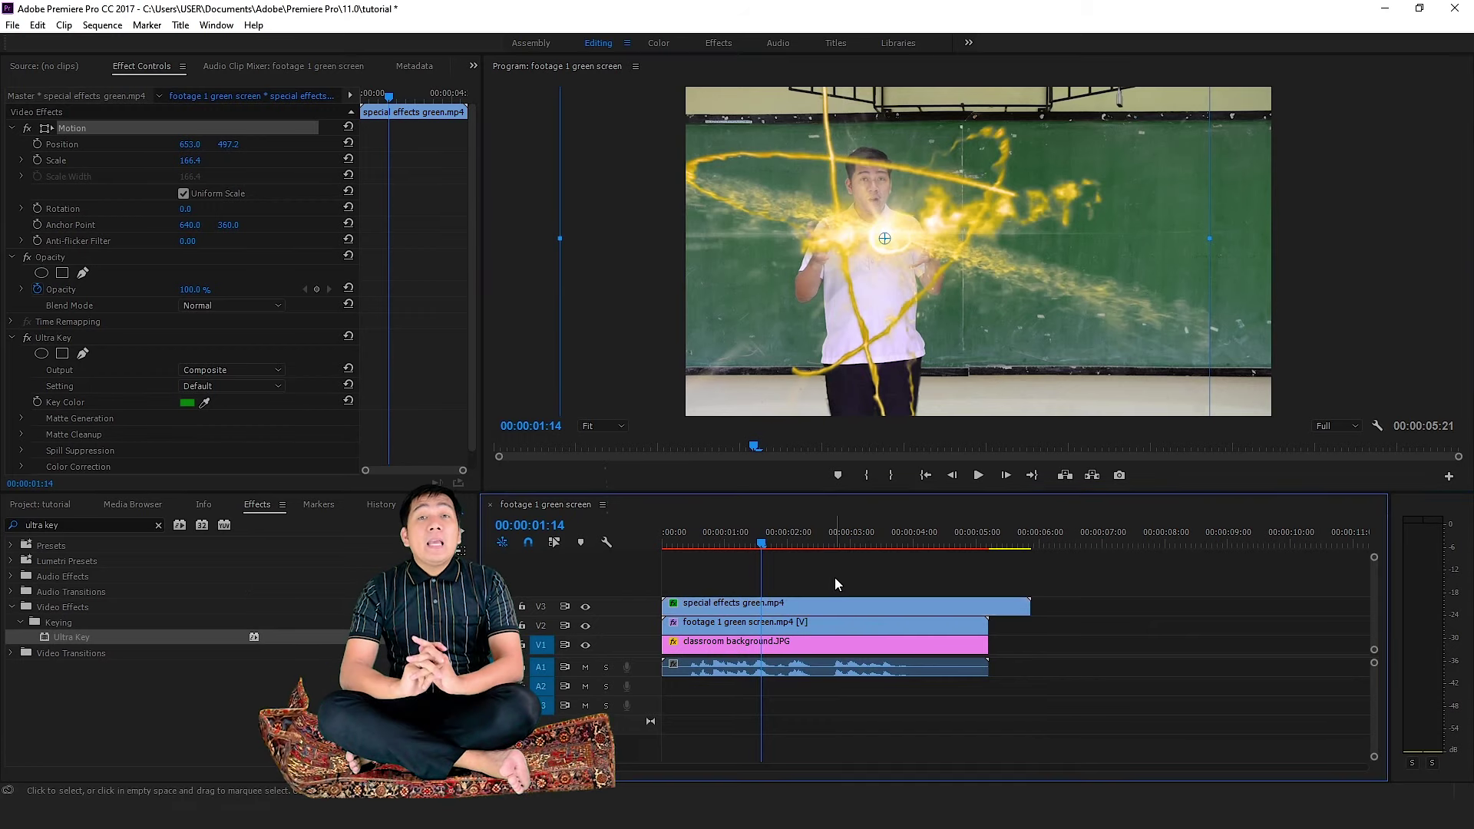
pyautogui.click(835, 602)
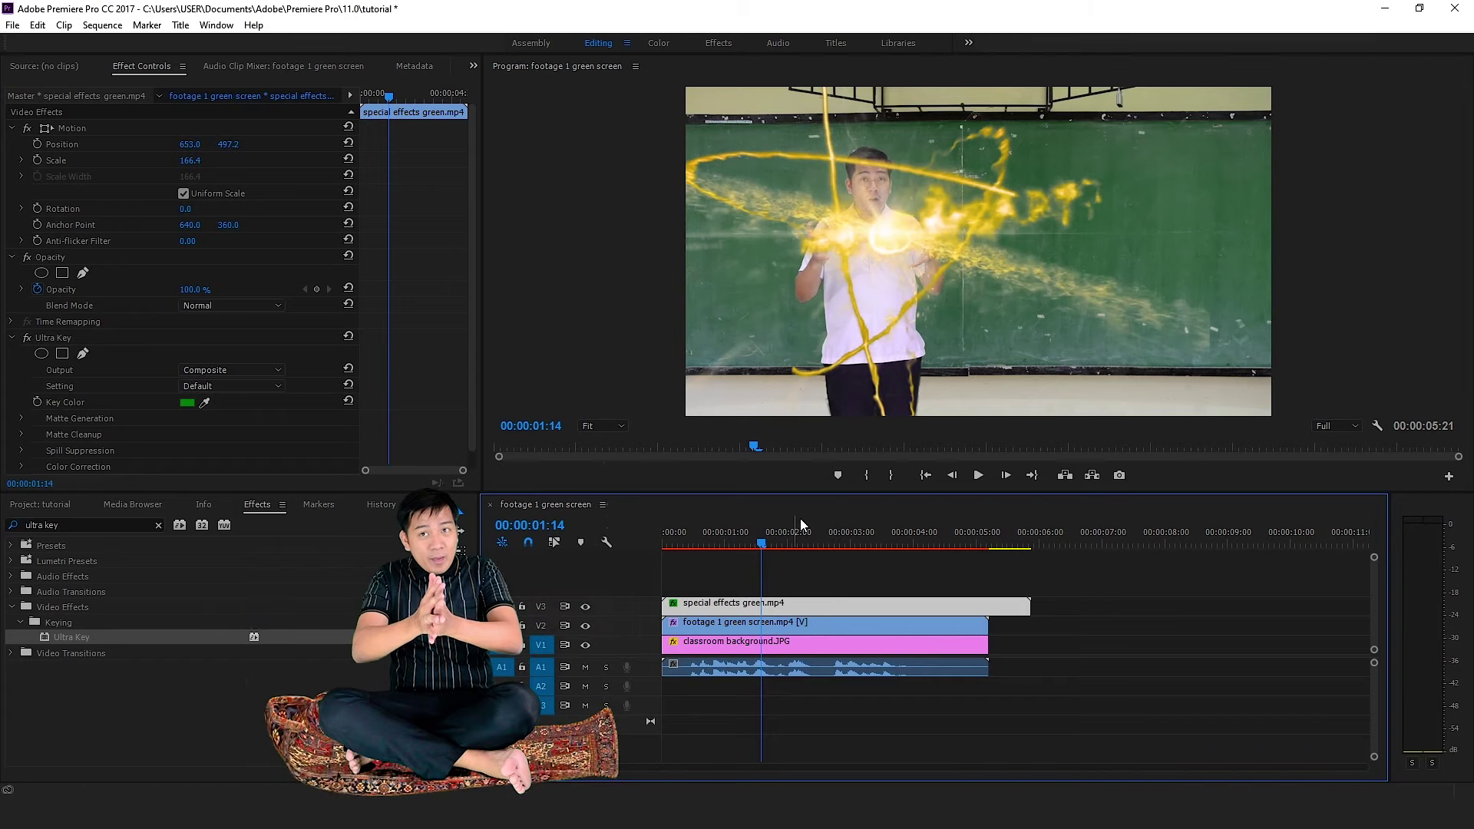
pyautogui.moveTo(746, 447)
pyautogui.mouseDown()
pyautogui.moveTo(713, 445)
pyautogui.moveTo(775, 445)
pyautogui.mouseUp()
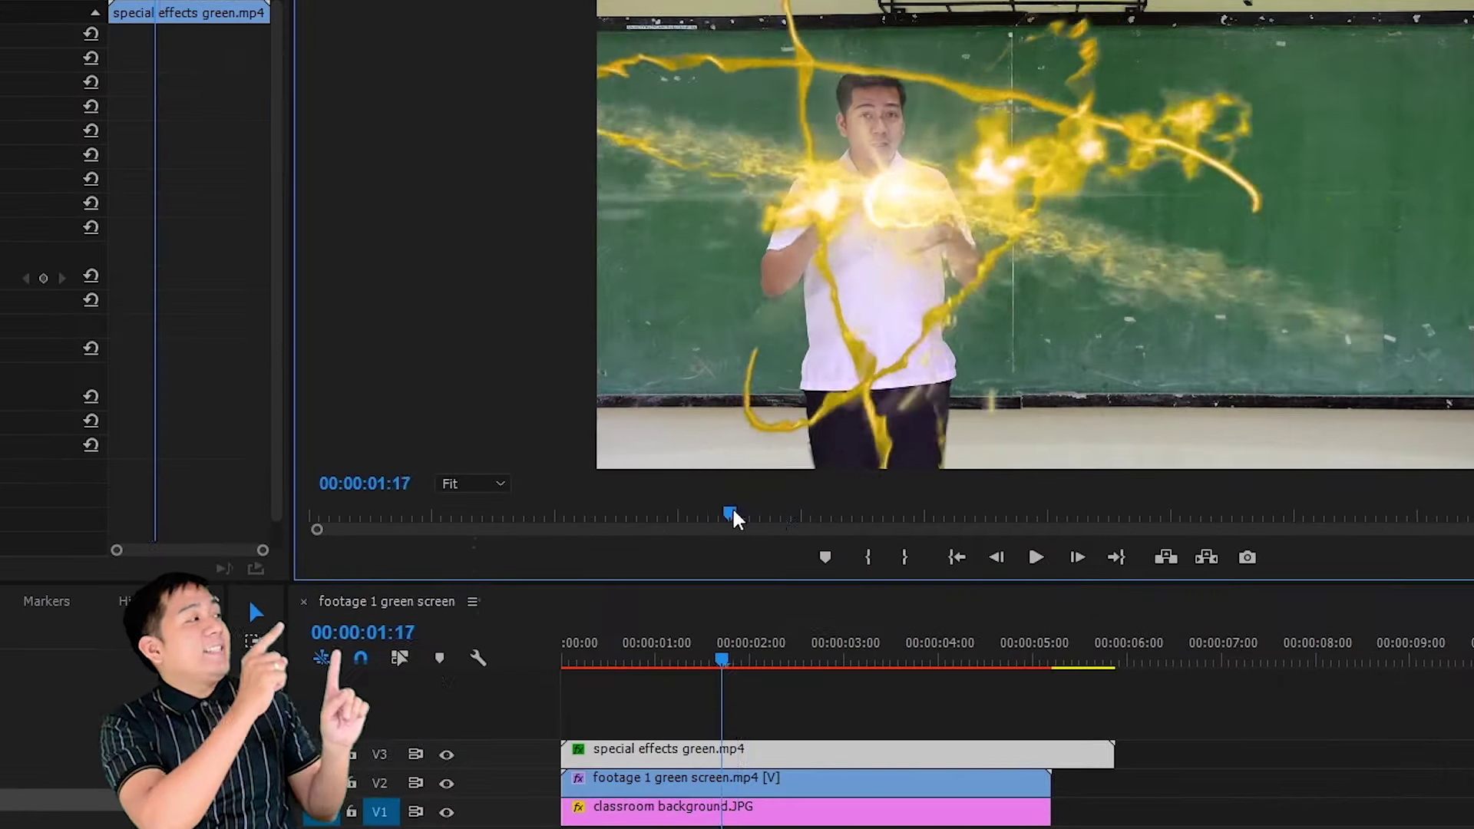
pyautogui.moveTo(732, 509); pyautogui.dragTo(790, 512)
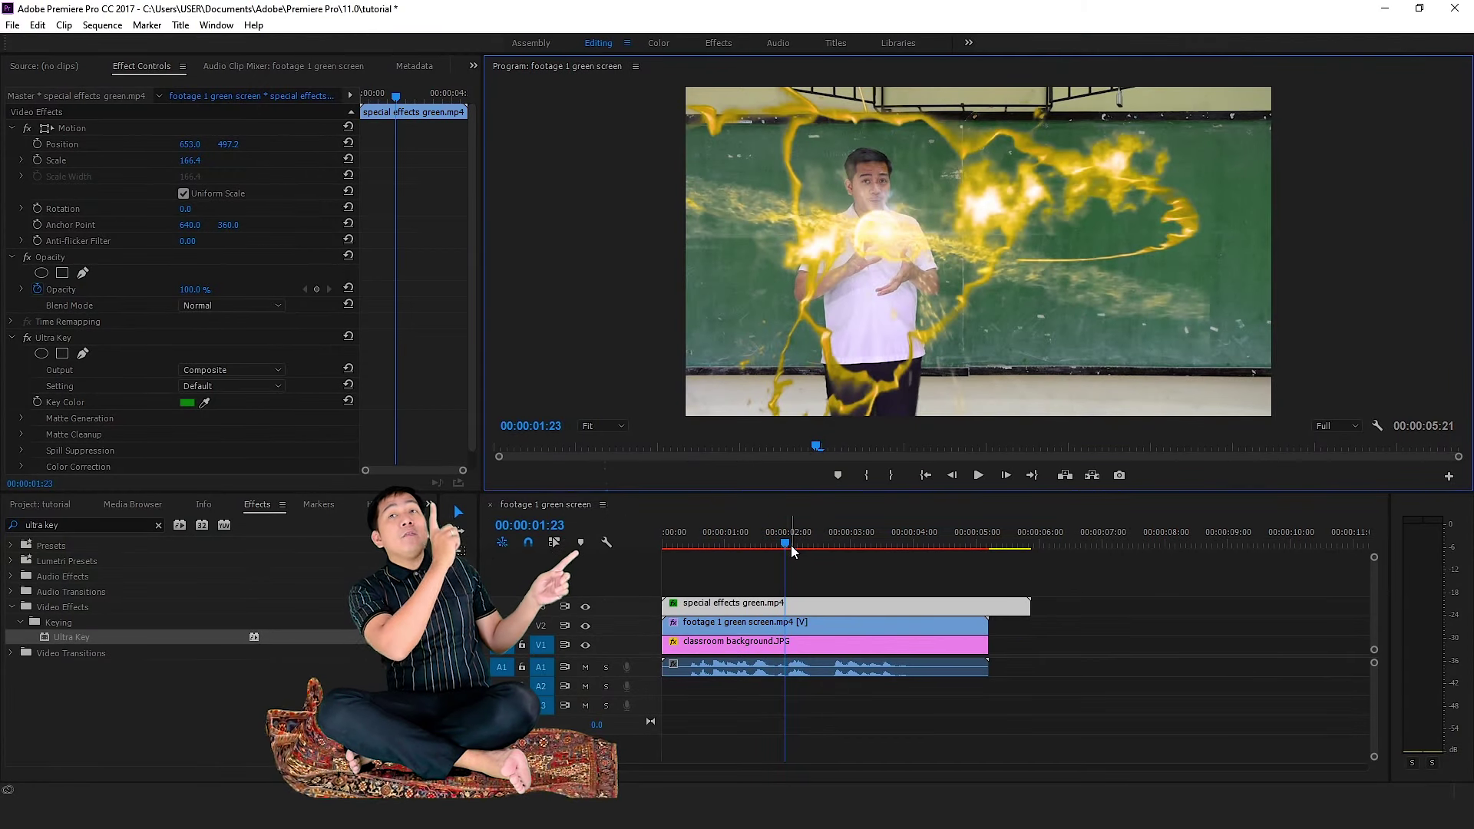
pyautogui.moveTo(717, 606); pyautogui.dragTo(840, 606)
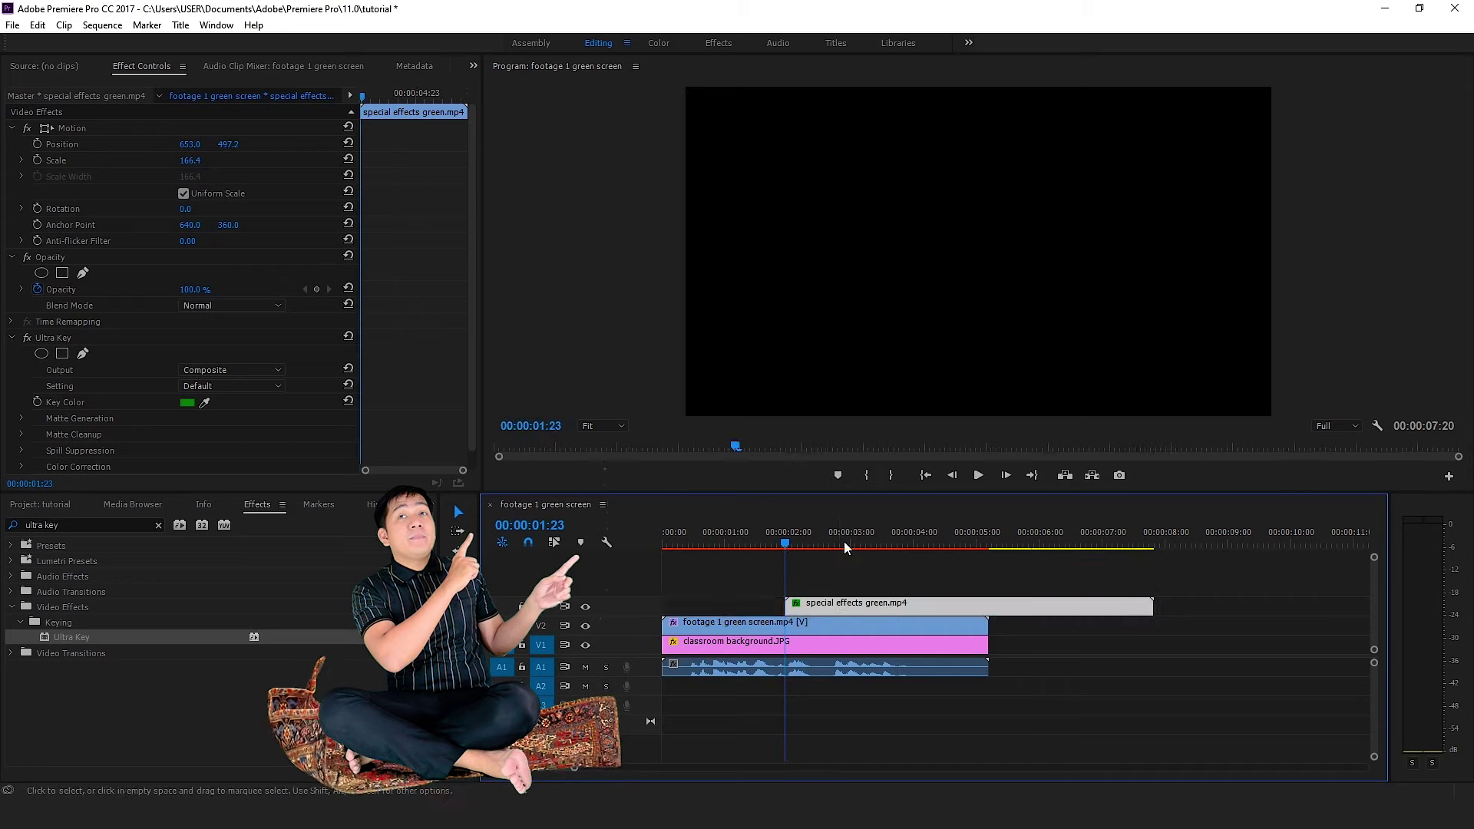
# Play the composite, and trim the end of special effects green.mp4 to match the footage at 00:00:05:05.
pyautogui.click(978, 476)
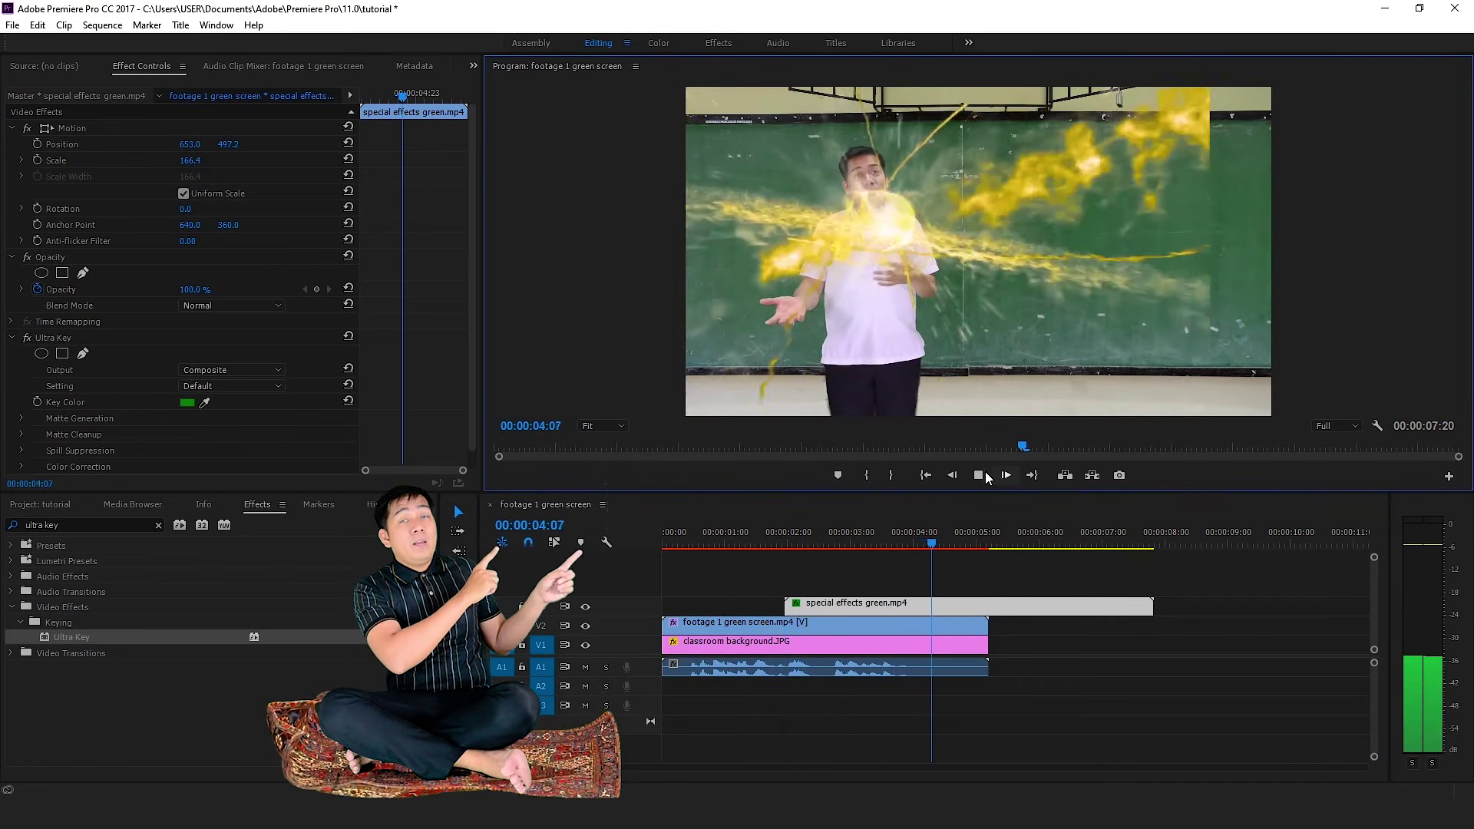
pyautogui.click(981, 478)
pyautogui.moveTo(951, 543); pyautogui.dragTo(986, 544)
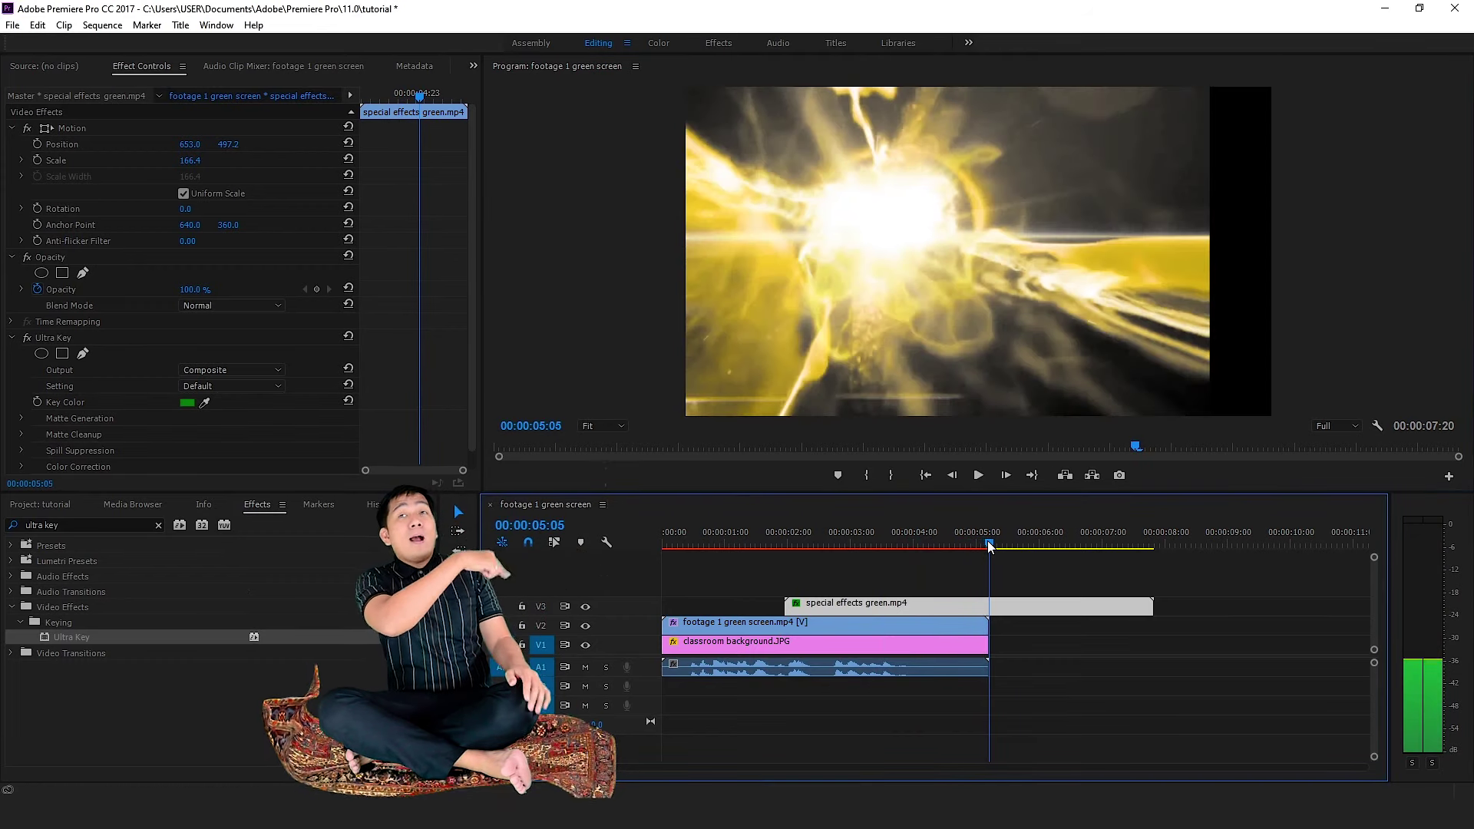
pyautogui.moveTo(1150, 604); pyautogui.dragTo(988, 605)
# Place footage 1 green screen.mp4 on V3 and special effects green.mp4 on V2 so the effect plays behind the presenter.
pyautogui.moveTo(859, 627); pyautogui.dragTo(857, 588)
pyautogui.moveTo(860, 607); pyautogui.dragTo(860, 624)
pyautogui.moveTo(1044, 546); pyautogui.dragTo(1043, 547)
pyautogui.moveTo(1031, 494); pyautogui.dragTo(891, 543)
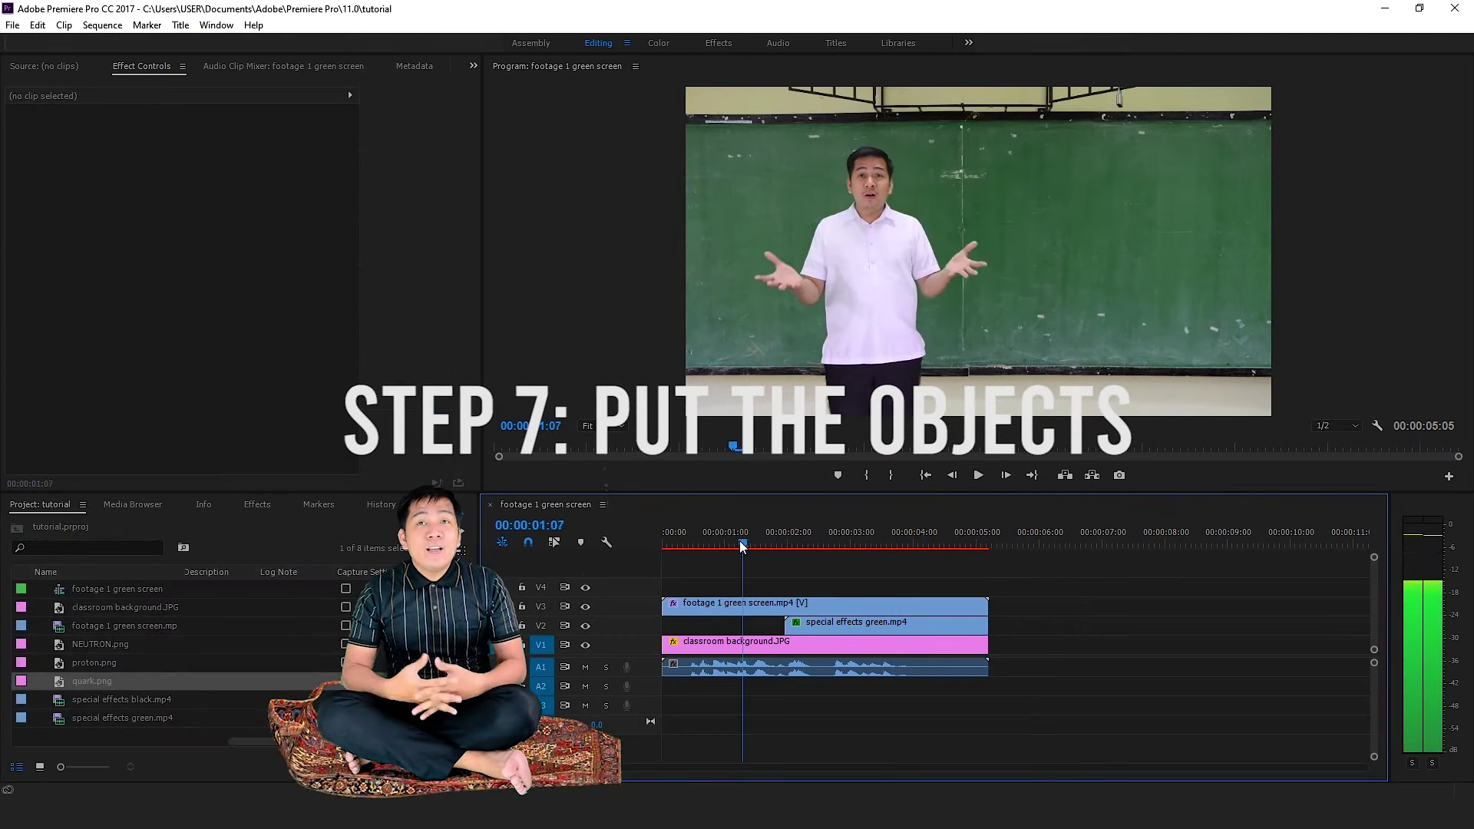
# At 00:00:01:00, add quark.png on V4 and V5, and fit the V4 copy over a hand at scale 38.5, position 330.9, 620.6.
pyautogui.moveTo(739, 541); pyautogui.dragTo(725, 542)
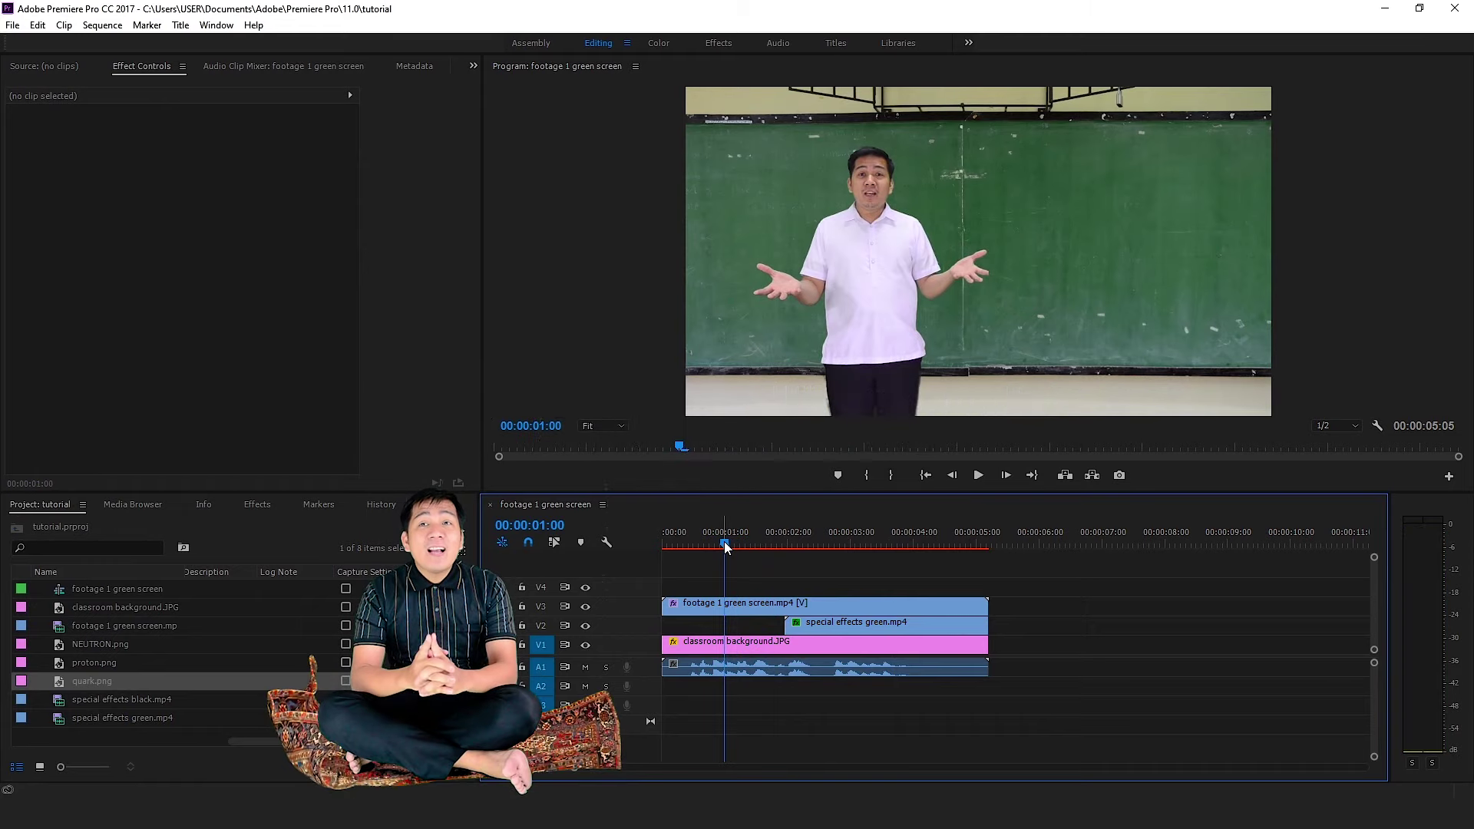
pyautogui.moveTo(104, 683); pyautogui.dragTo(728, 576)
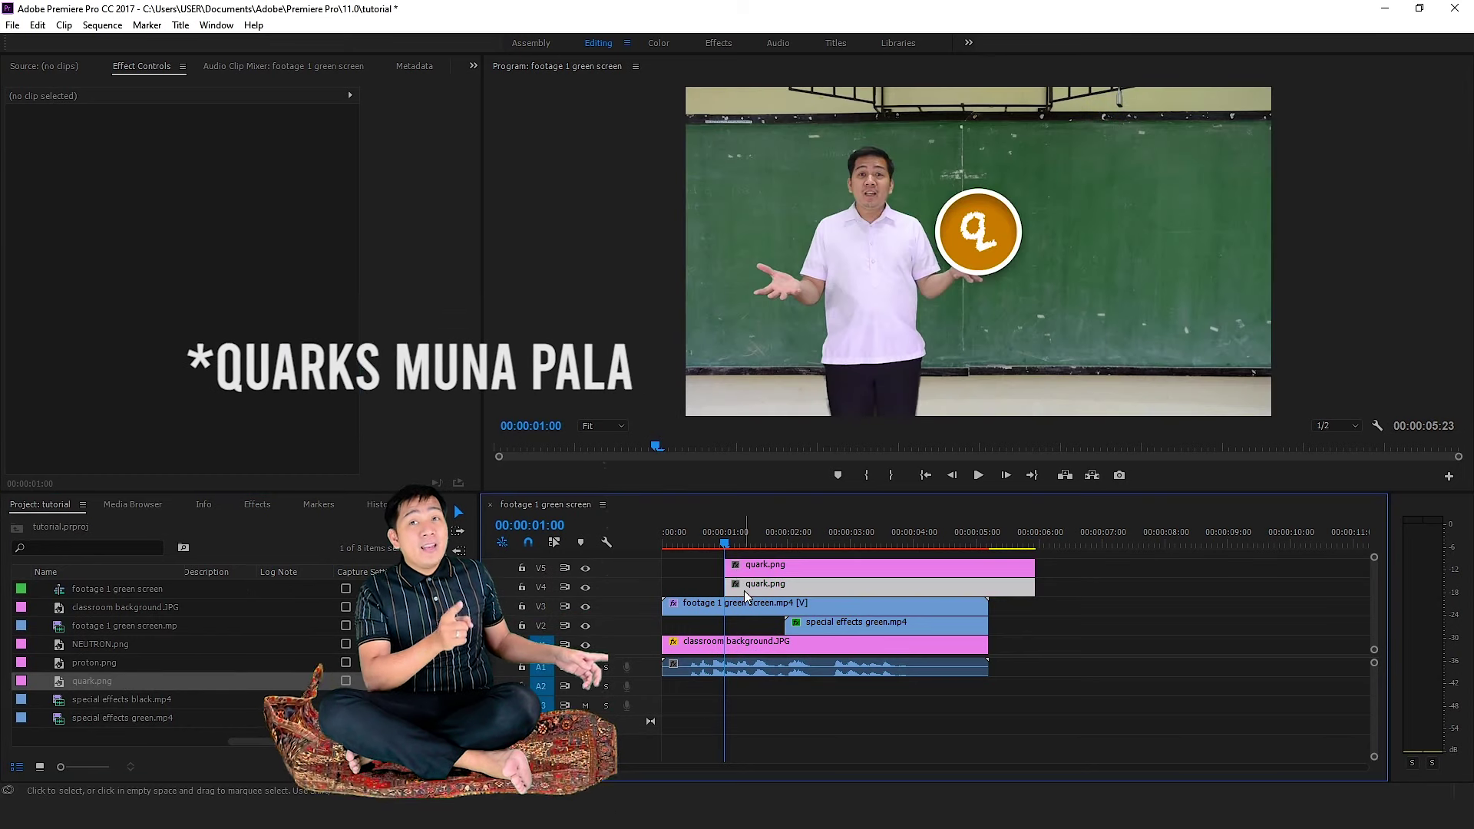
pyautogui.click(713, 208)
pyautogui.moveTo(686, 251); pyautogui.dragTo(726, 280)
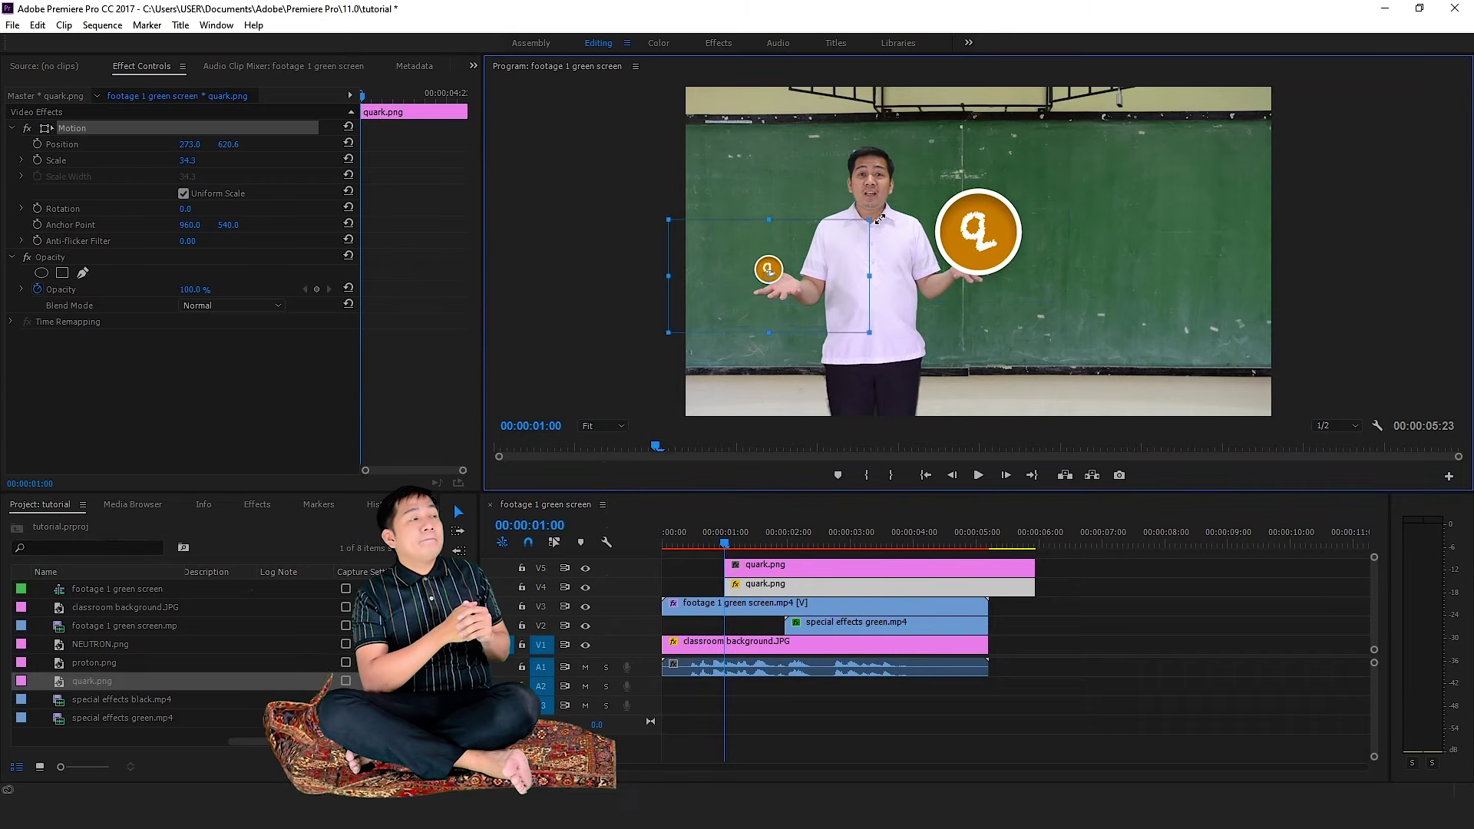
pyautogui.moveTo(890, 214); pyautogui.dragTo(889, 212)
pyautogui.moveTo(813, 271); pyautogui.dragTo(830, 271)
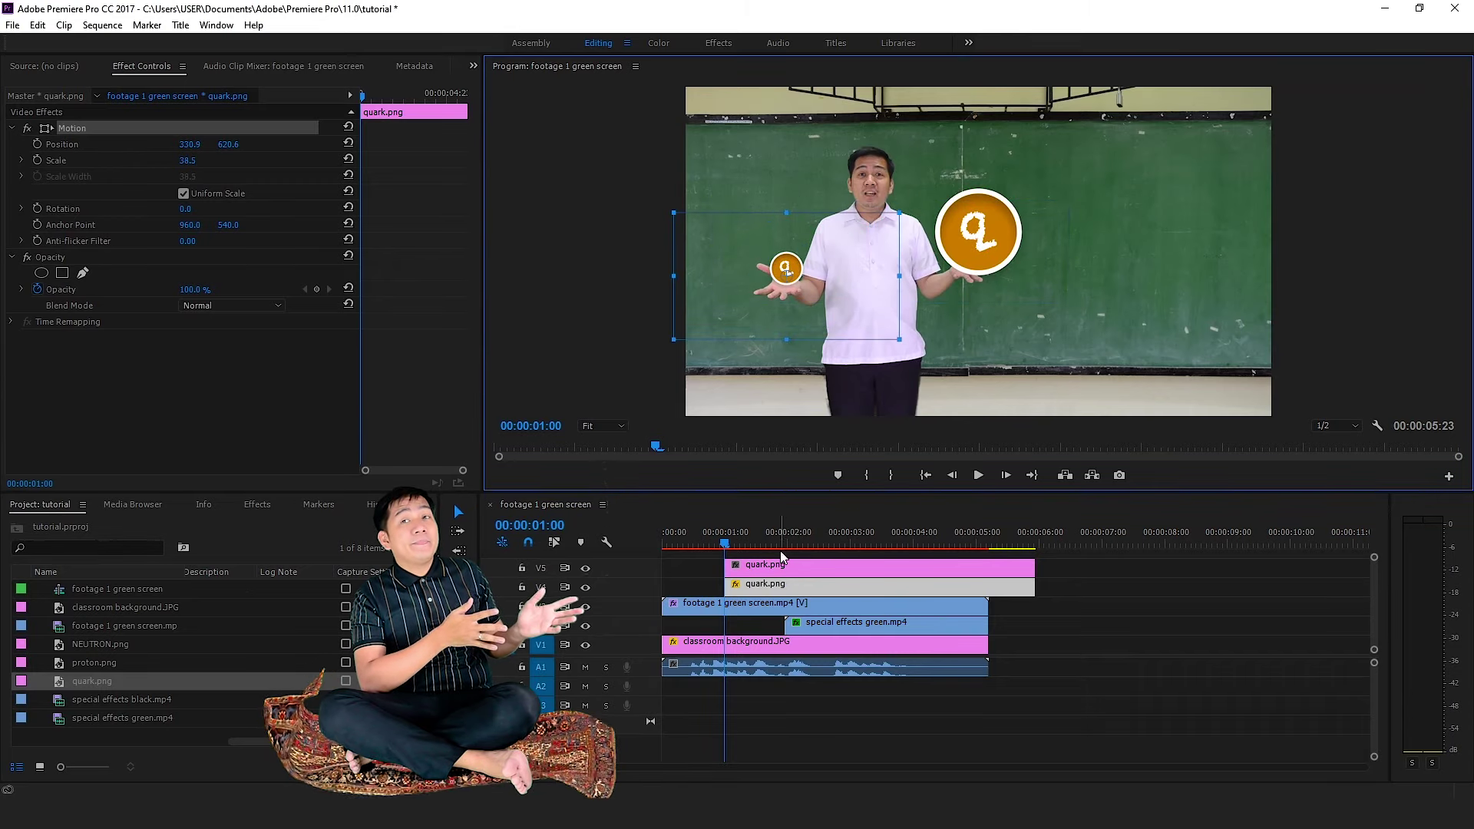
# Scale the V5 quark.png clip to about 40.6 and position it at about 902.1, 562.7 over the presenter's other hand.
pyautogui.click(781, 566)
pyautogui.moveTo(182, 158); pyautogui.dragTo(165, 158)
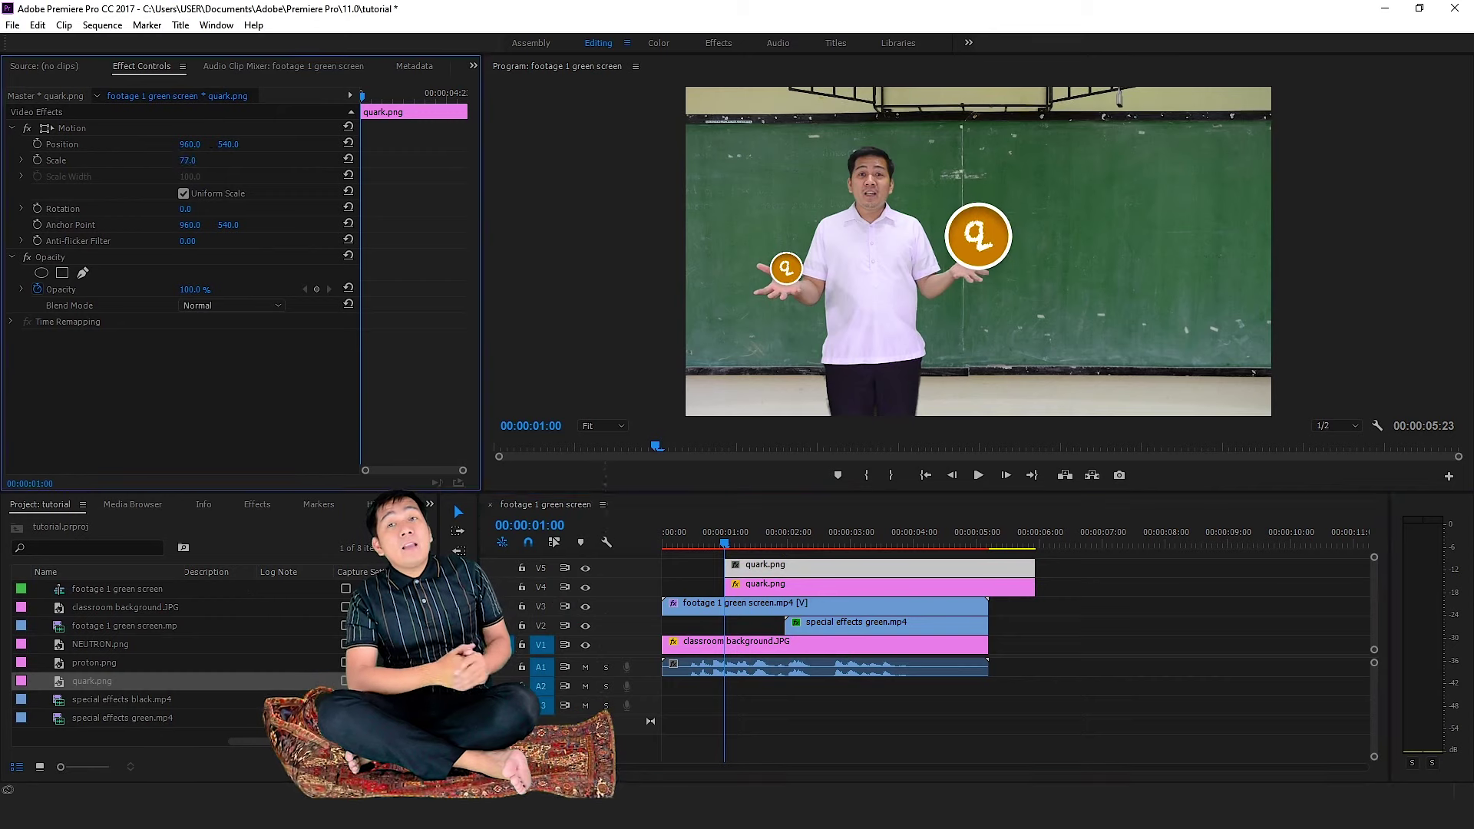
pyautogui.click(112, 128)
pyautogui.click(978, 247)
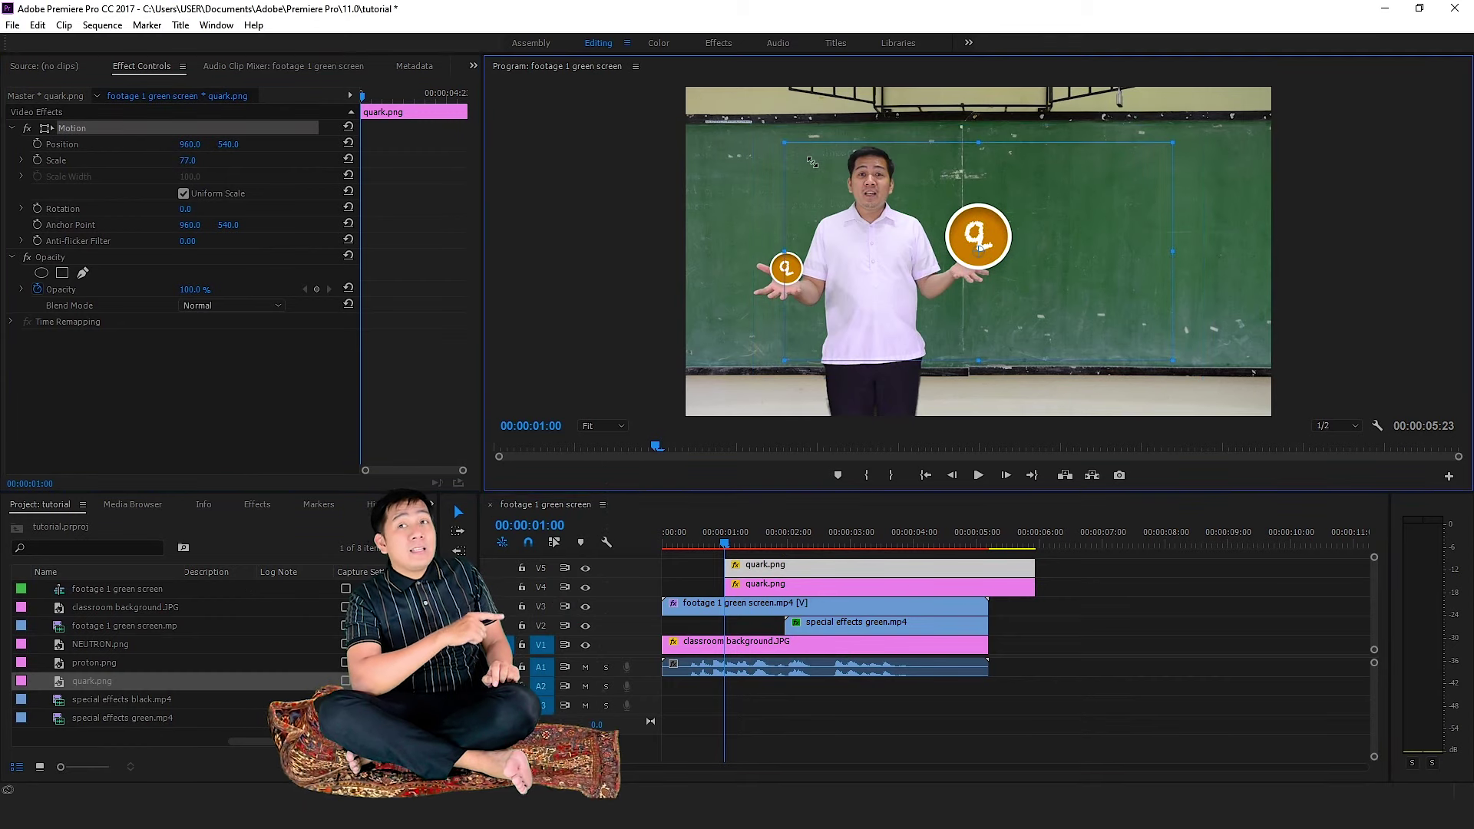
pyautogui.moveTo(812, 162); pyautogui.dragTo(873, 194)
pyautogui.moveTo(991, 289); pyautogui.dragTo(970, 296)
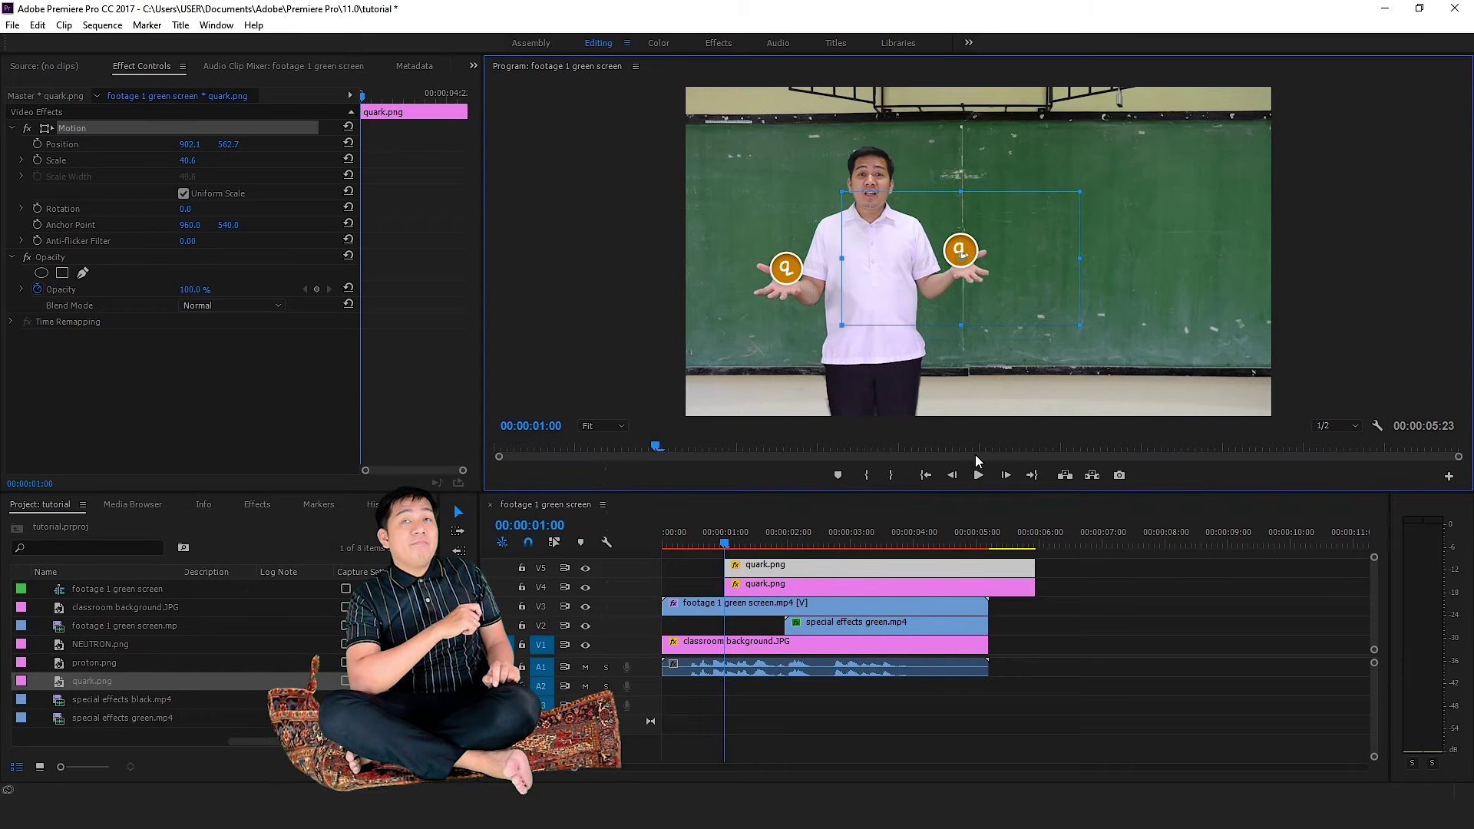
# Preview the motion, and at 00:00:01:00 enable Position and Scale keyframing on the V4 quark.png clip.
pyautogui.click(978, 475)
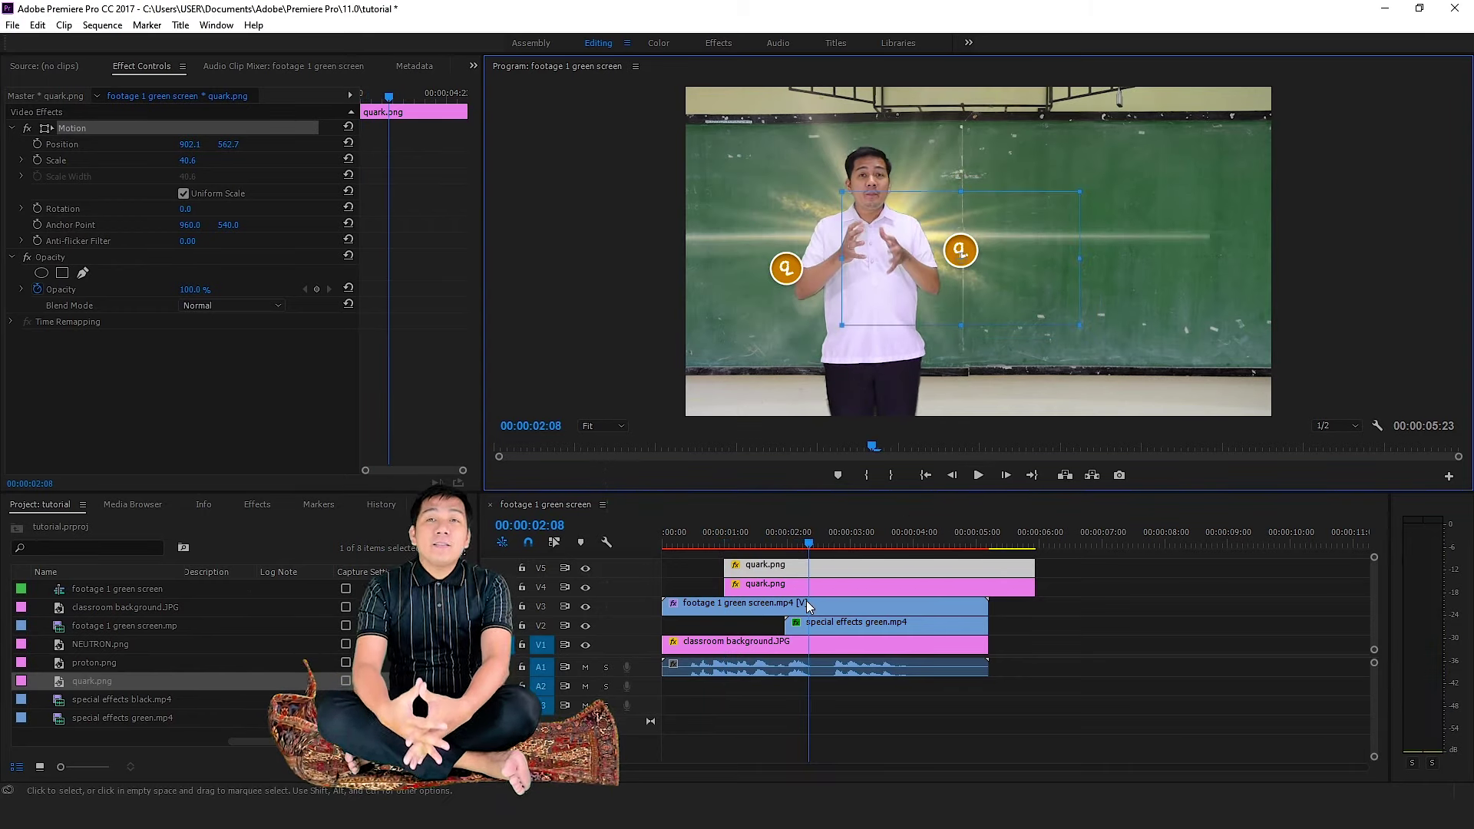
pyautogui.moveTo(803, 544); pyautogui.dragTo(727, 553)
pyautogui.click(756, 587)
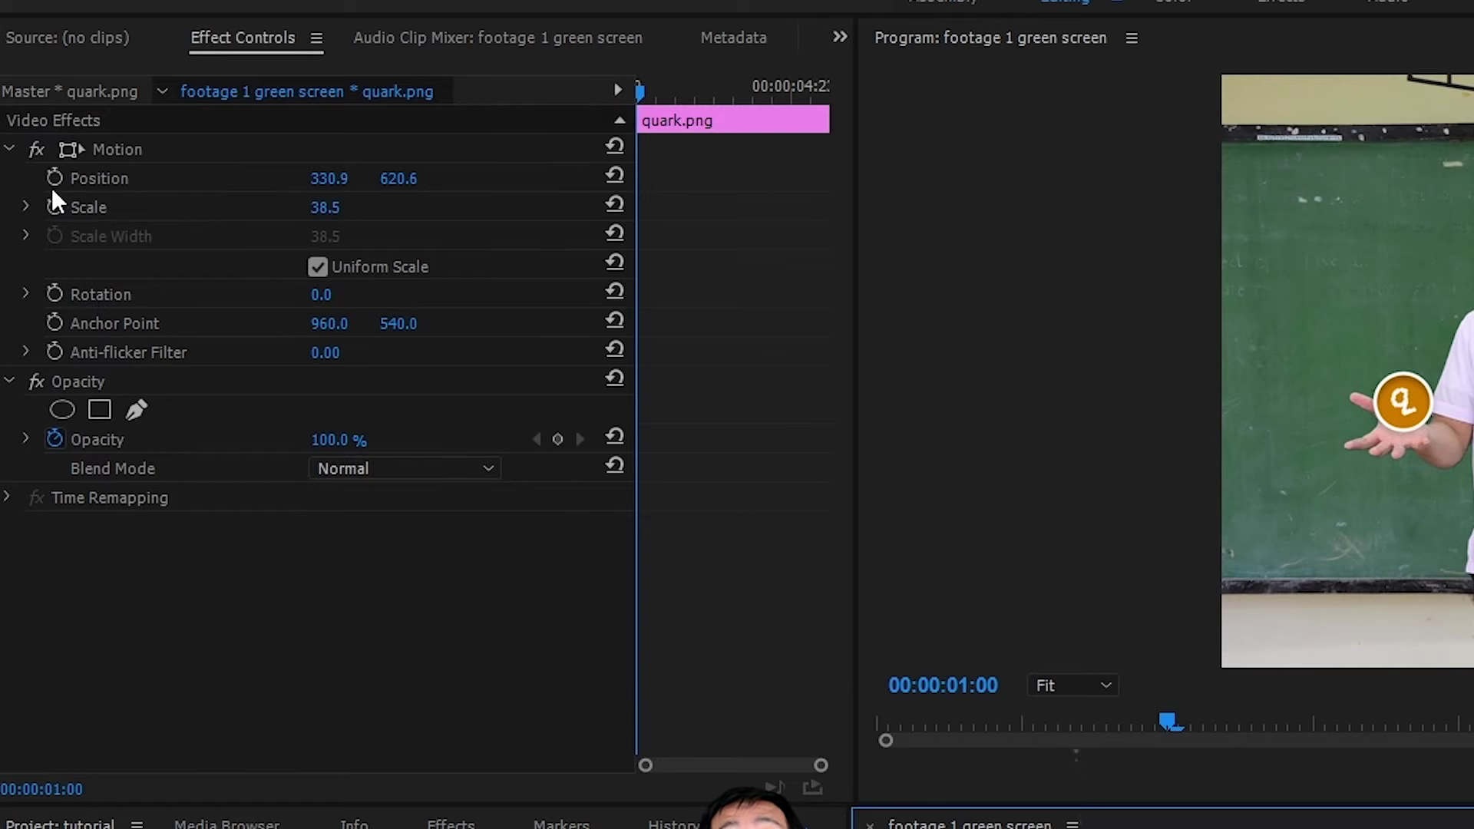
pyautogui.click(54, 175)
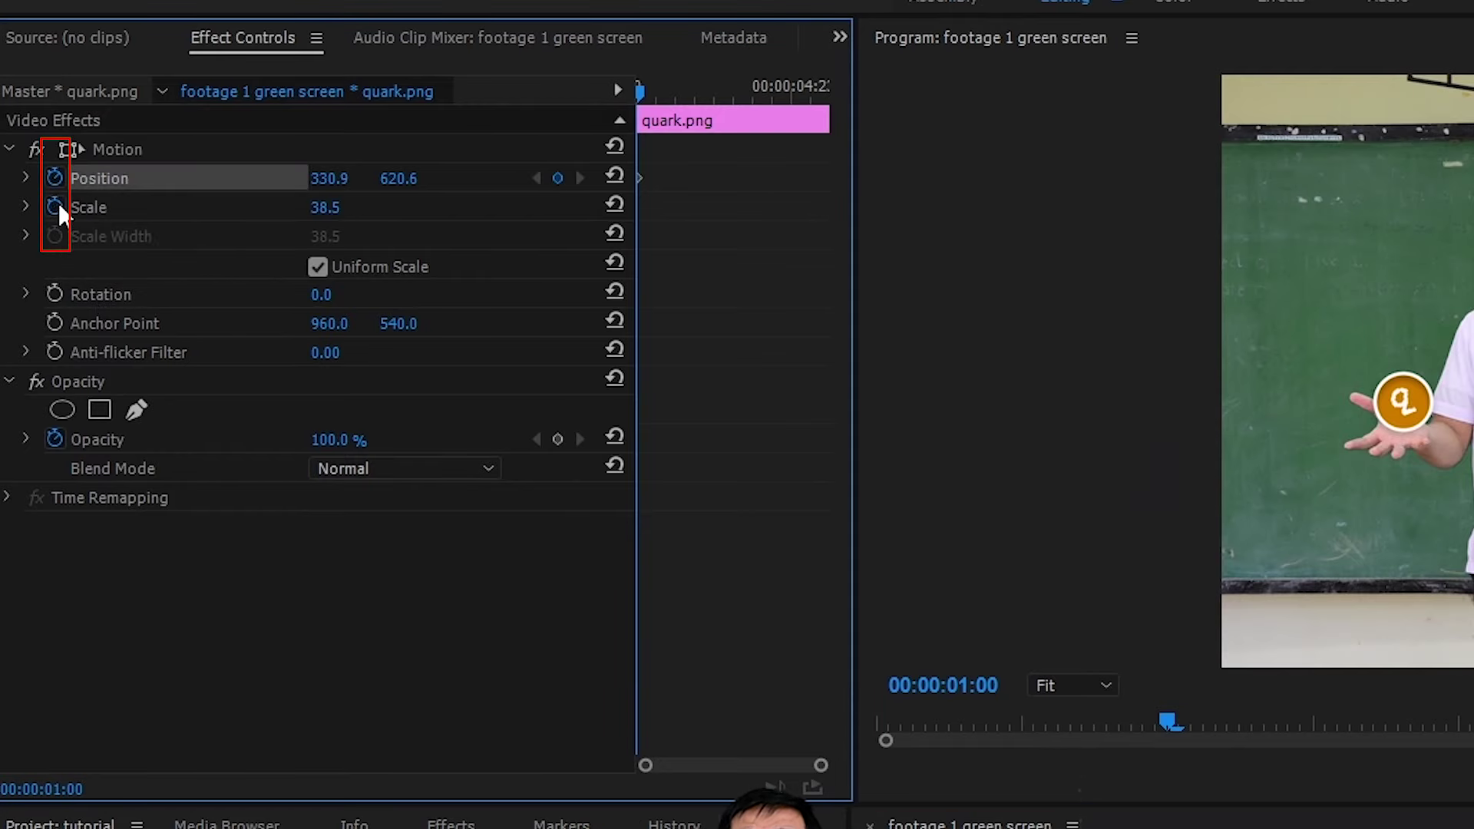
pyautogui.click(57, 206)
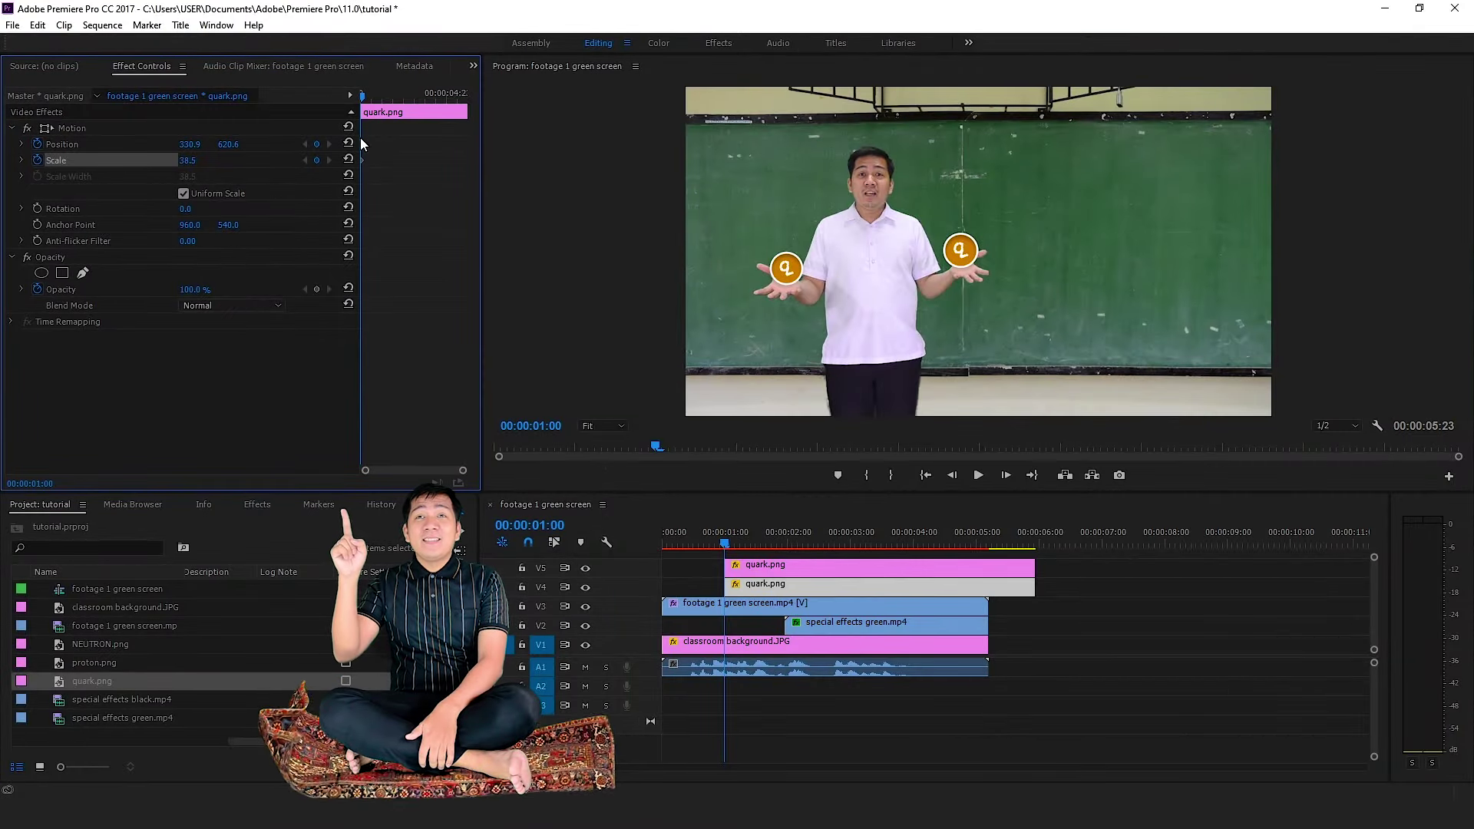
# At 00:00:01:07, keyframe the V4 quark.png position at about 353.6, 602.9 to follow the hand, and check the movement frame by frame.
pyautogui.press('Right')
pyautogui.press('Right')
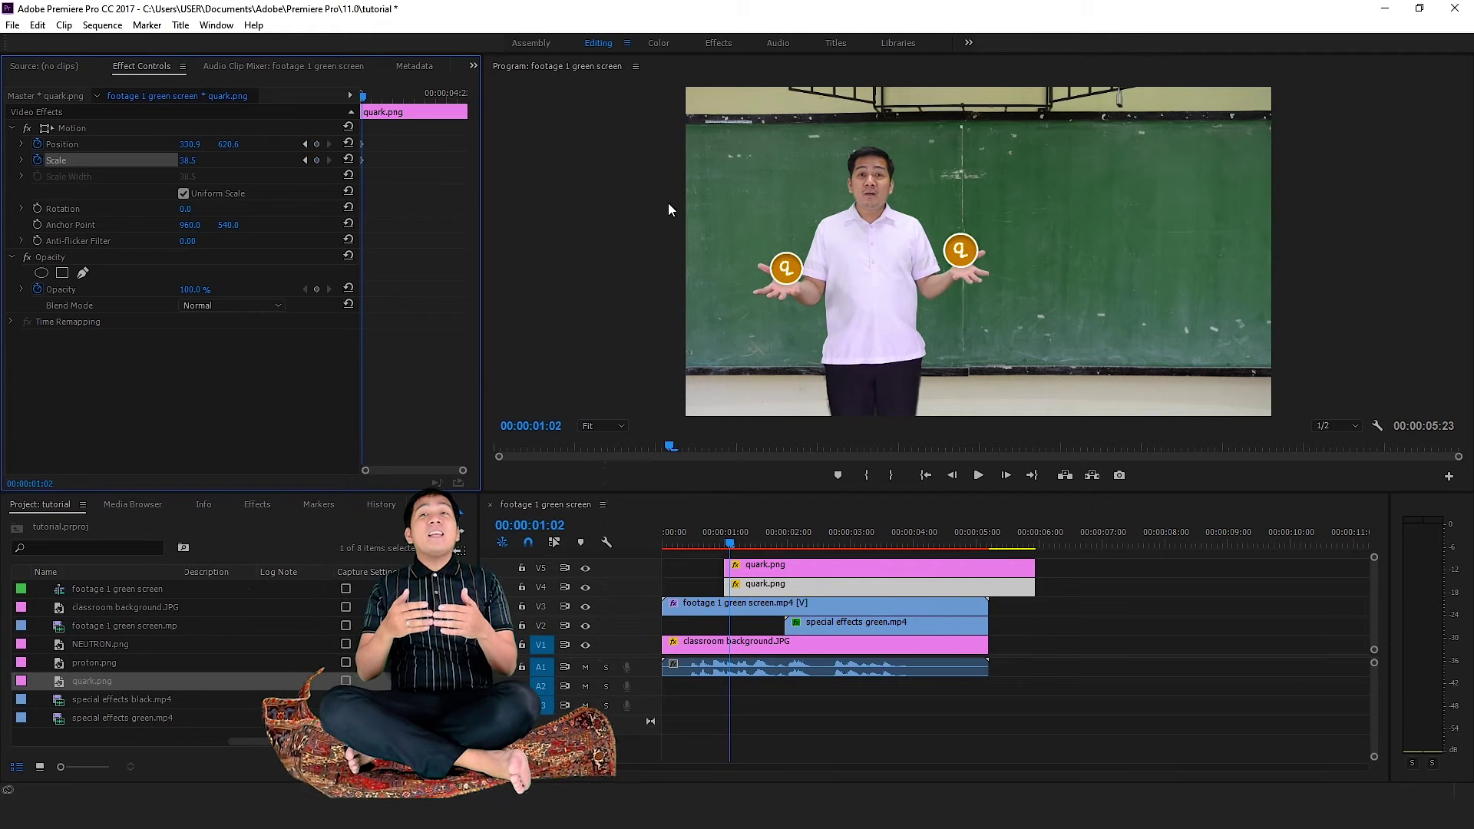
pyautogui.press('Right')
pyautogui.press('Right')
pyautogui.press('Right')
pyautogui.press('Right')
pyautogui.press('Right')
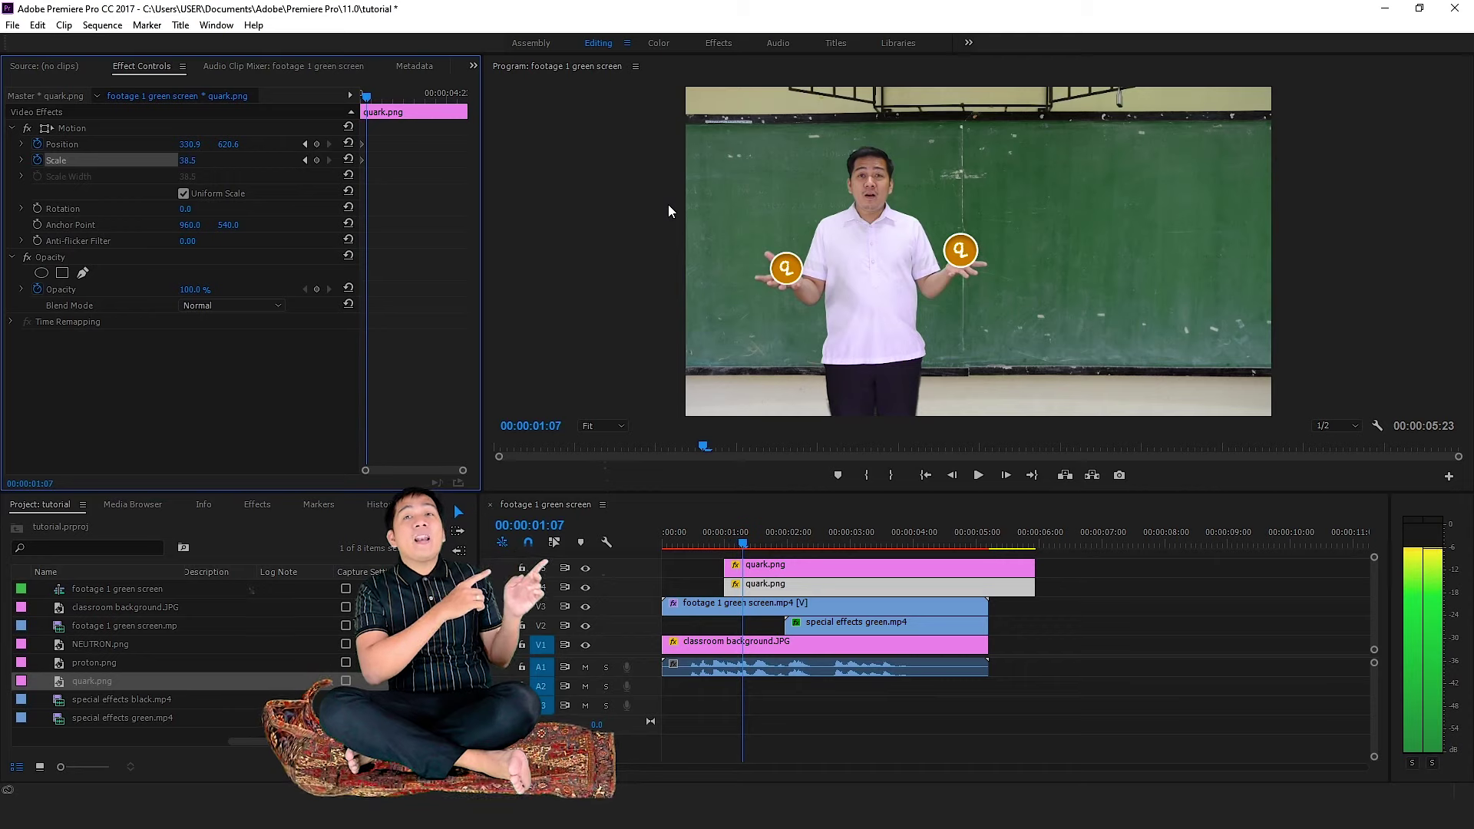
pyautogui.click(112, 129)
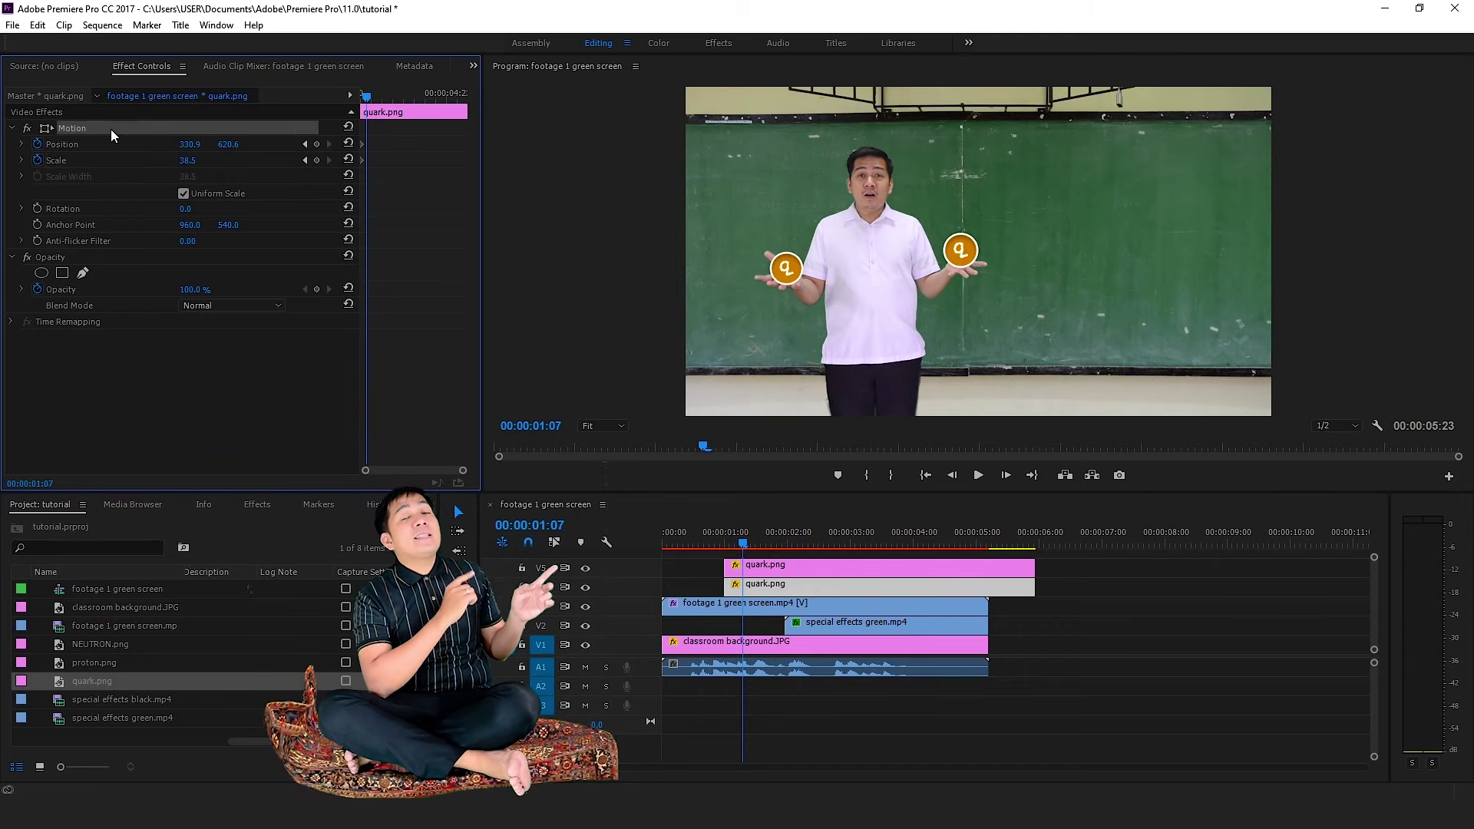
pyautogui.click(849, 266)
pyautogui.press('Left')
pyautogui.press('Left')
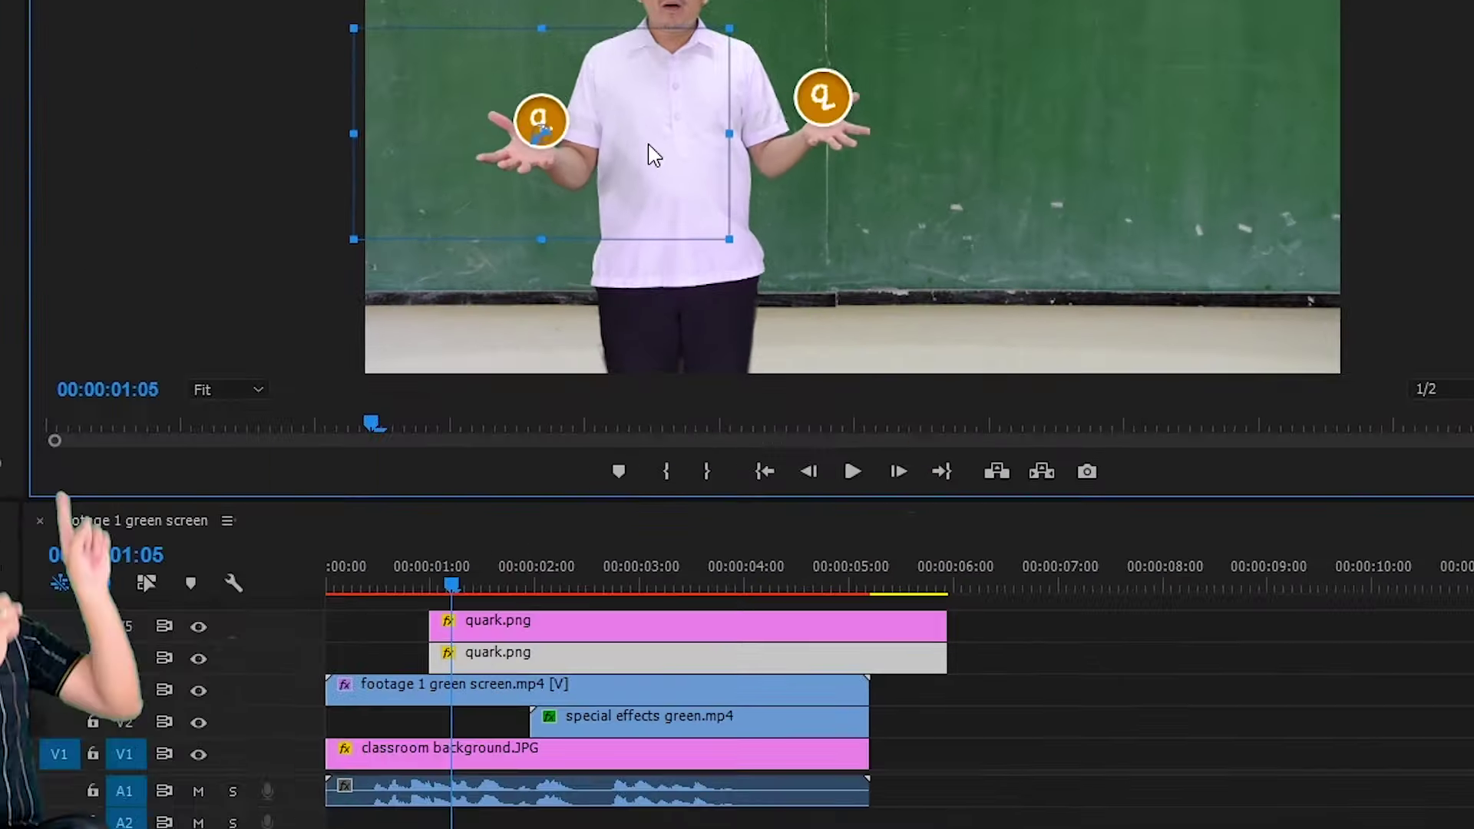
pyautogui.press('Left')
pyautogui.press('Left')
pyautogui.press('Left')
pyautogui.press('Left')
pyautogui.press('Left')
pyautogui.press('Left')
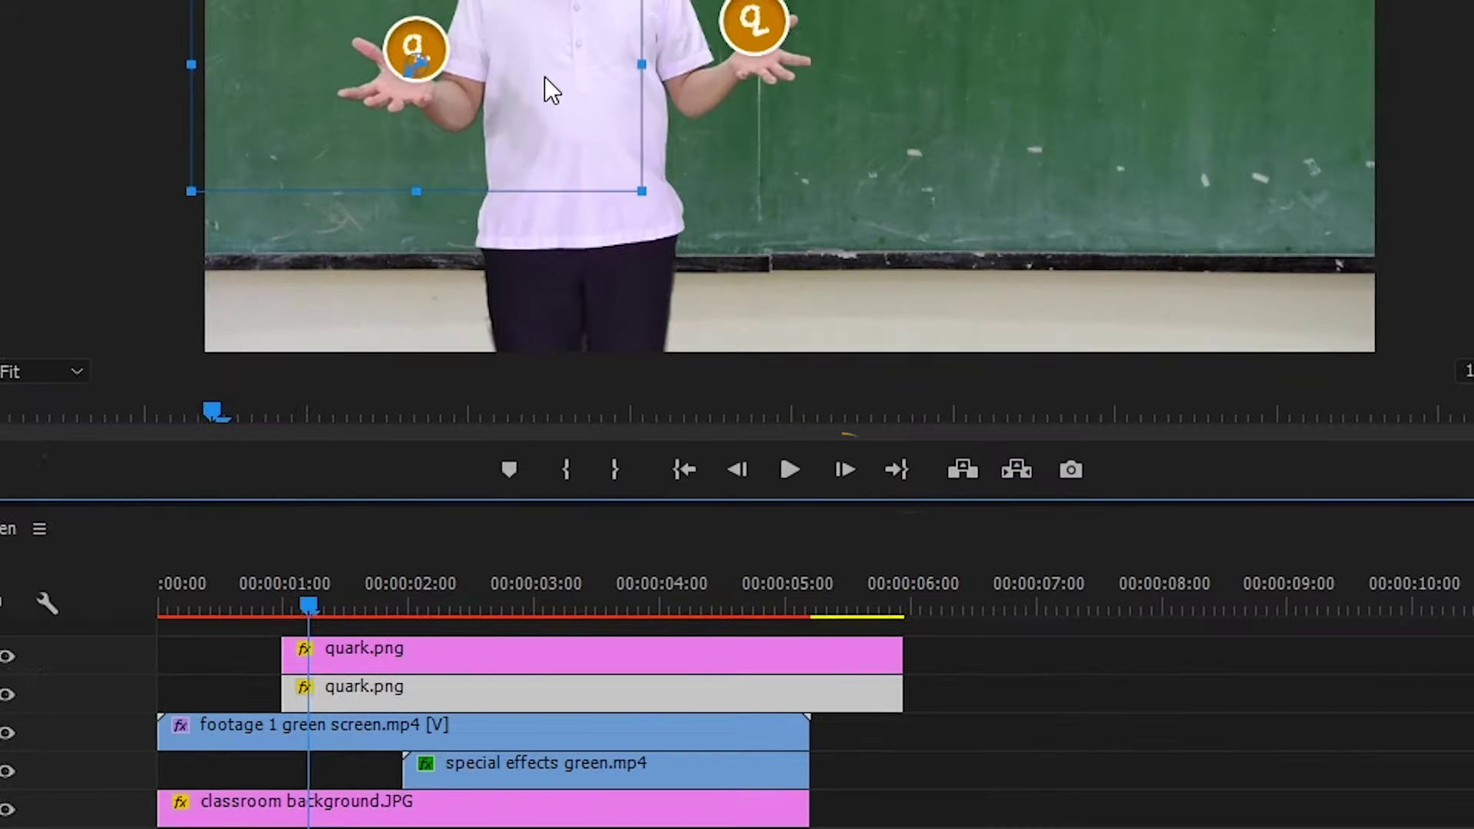
pyautogui.press('Right')
pyautogui.press('Right')
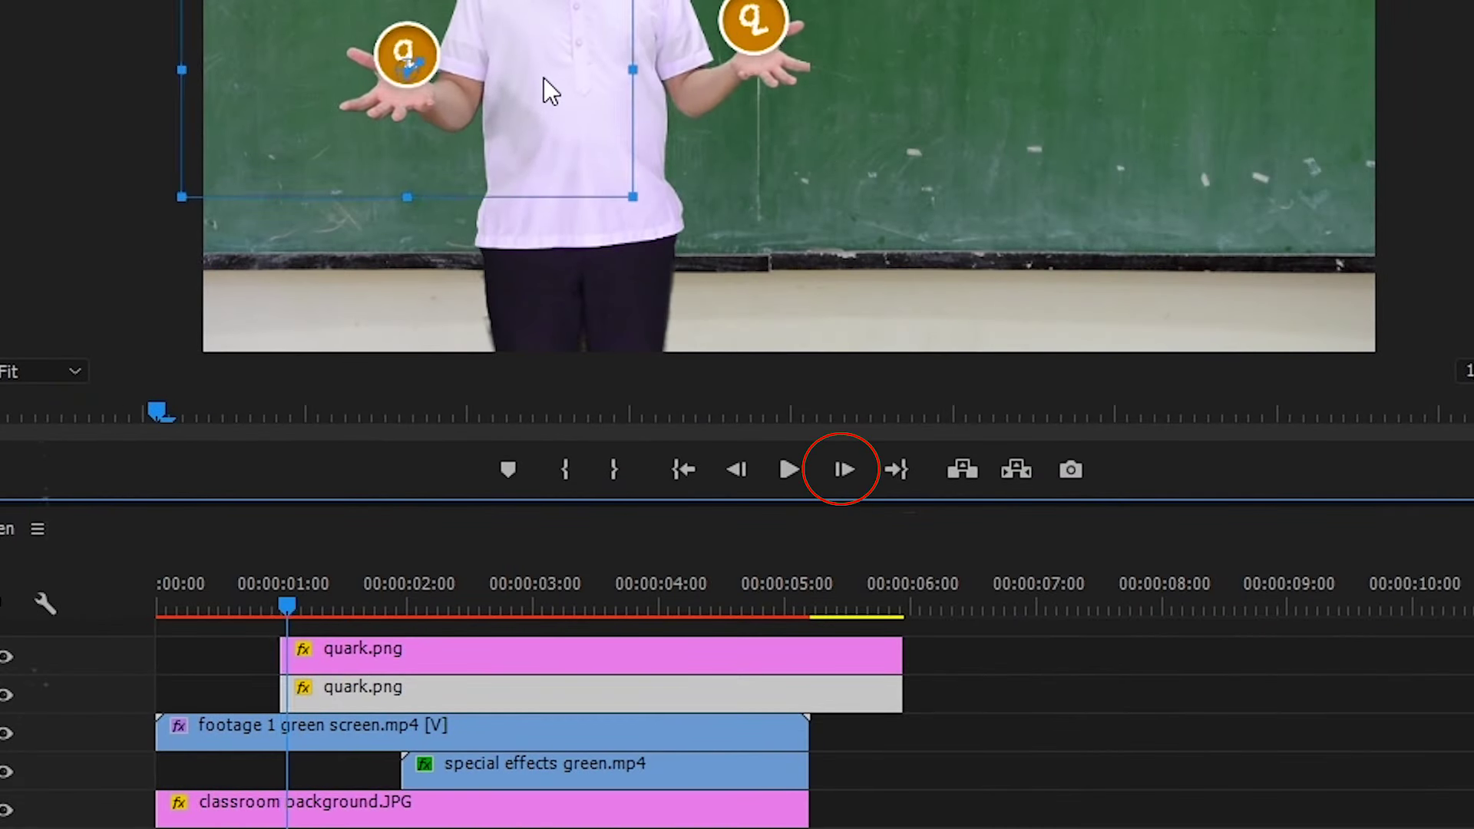
pyautogui.press('Right')
pyautogui.press('Right')
pyautogui.press('Right')
pyautogui.press('Right')
pyautogui.press('Right')
pyautogui.press('Right')
pyautogui.press('Right')
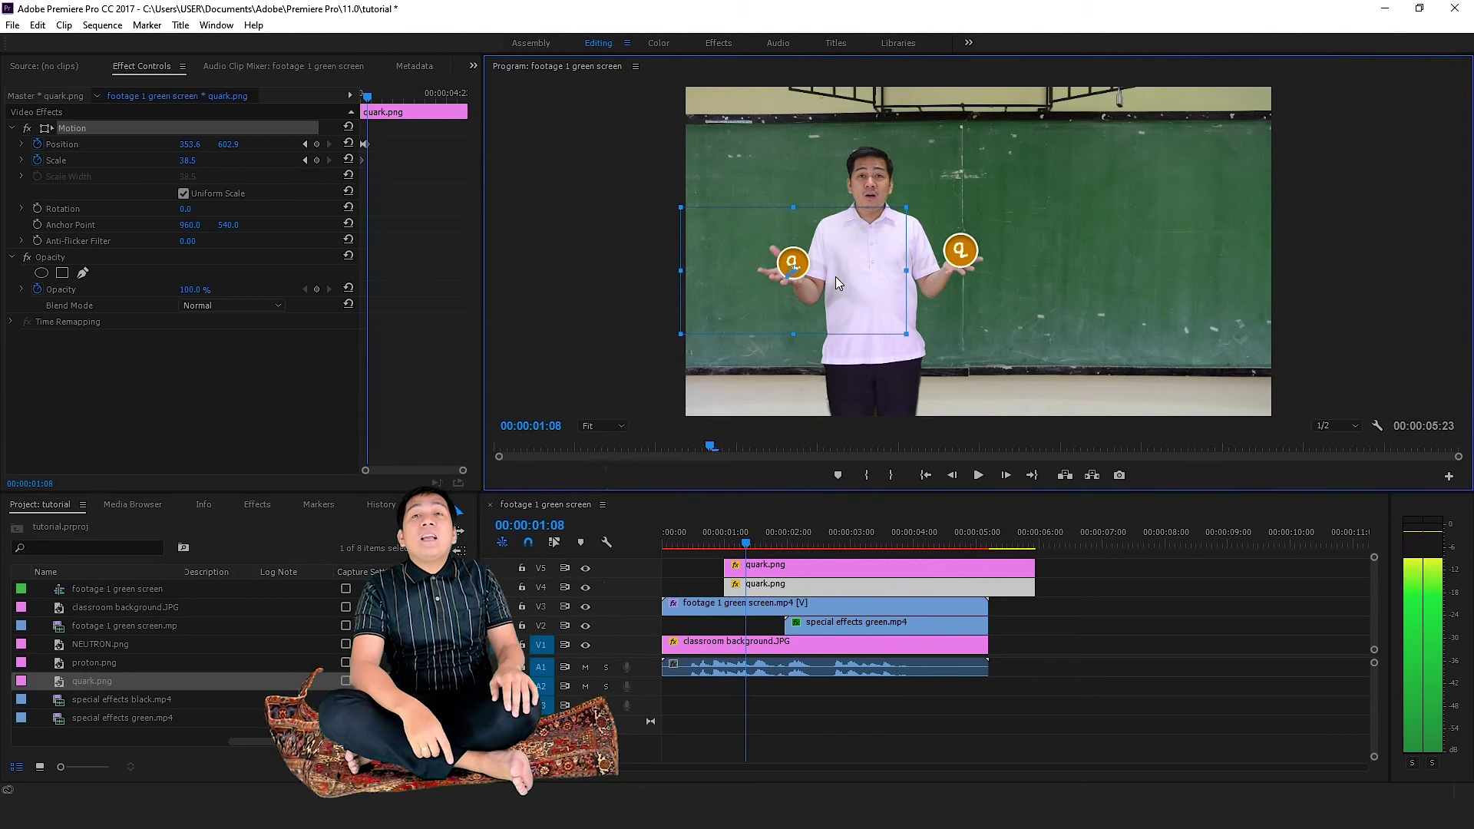
# Keyframe the V4 quark.png position every few frames up to 00:00:01:22, following the hand to about 640.4, 615.5.
pyautogui.moveTo(835, 277); pyautogui.dragTo(927, 283)
pyautogui.press('Right')
pyautogui.press('Right')
pyautogui.press('Right')
pyautogui.press('Right')
pyautogui.press('Right')
pyautogui.press('Right')
pyautogui.press('Right')
pyautogui.press('Right')
pyautogui.press('Right')
pyautogui.press('Right')
pyautogui.press('Right')
pyautogui.press('Right')
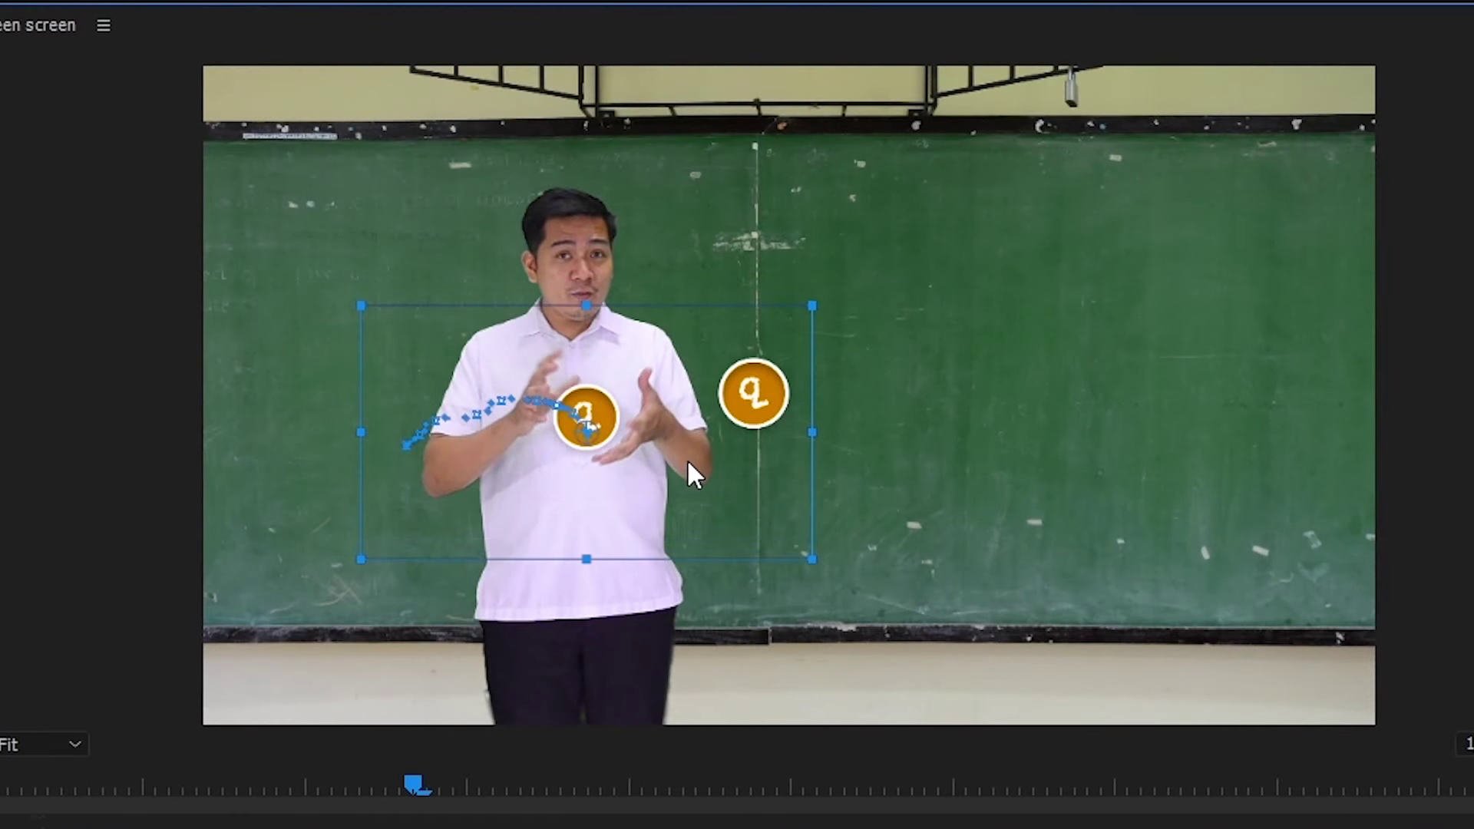
pyautogui.press('Right')
pyautogui.press('Right')
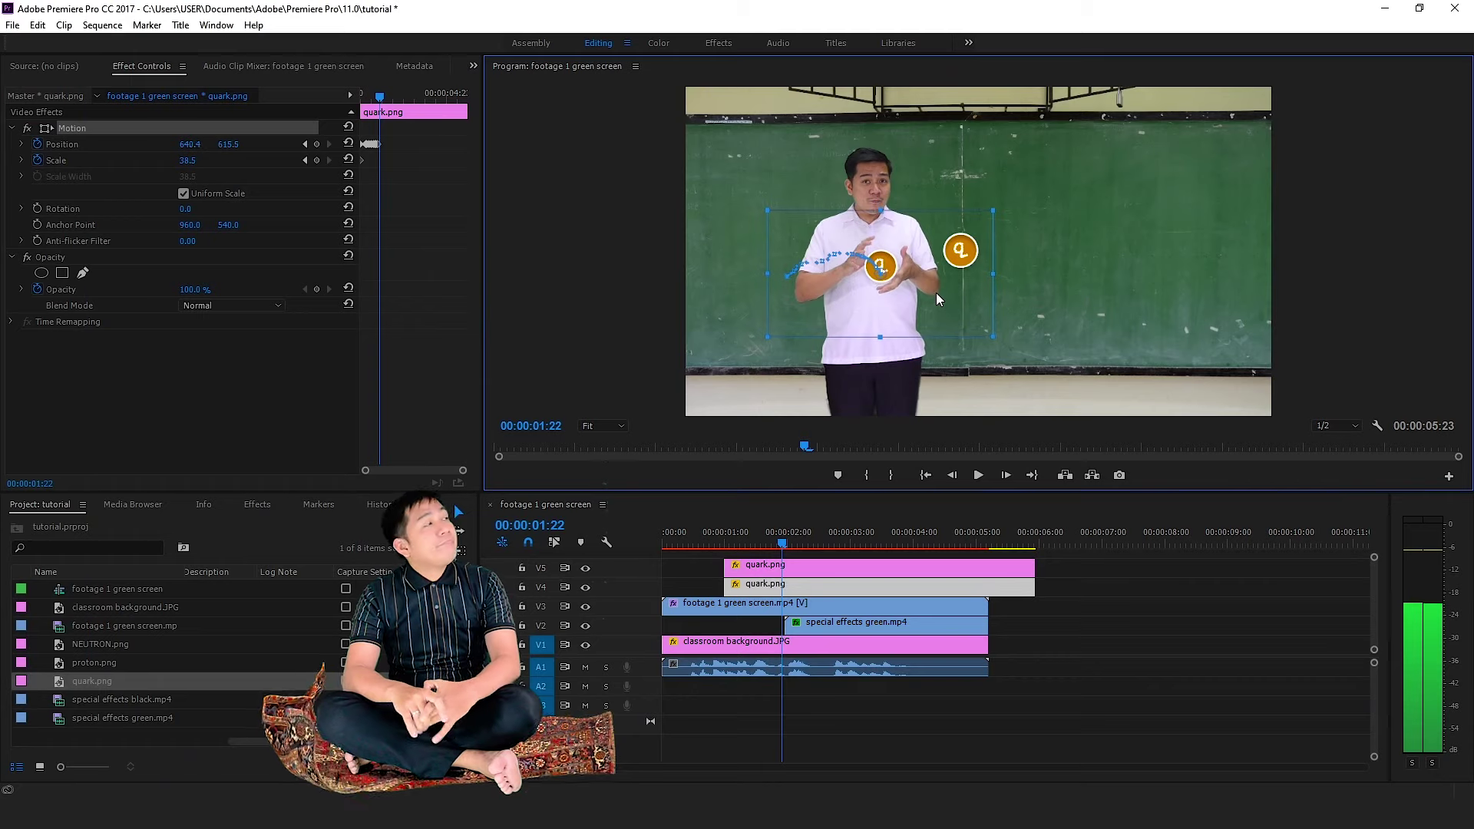
# Continue the V4 quark.png position keyframes between the presenter's hands, ending at about 620, 573 at 00:00:02:06.
pyautogui.press('Right')
pyautogui.press('Right')
pyautogui.press('Right')
pyautogui.press('Right')
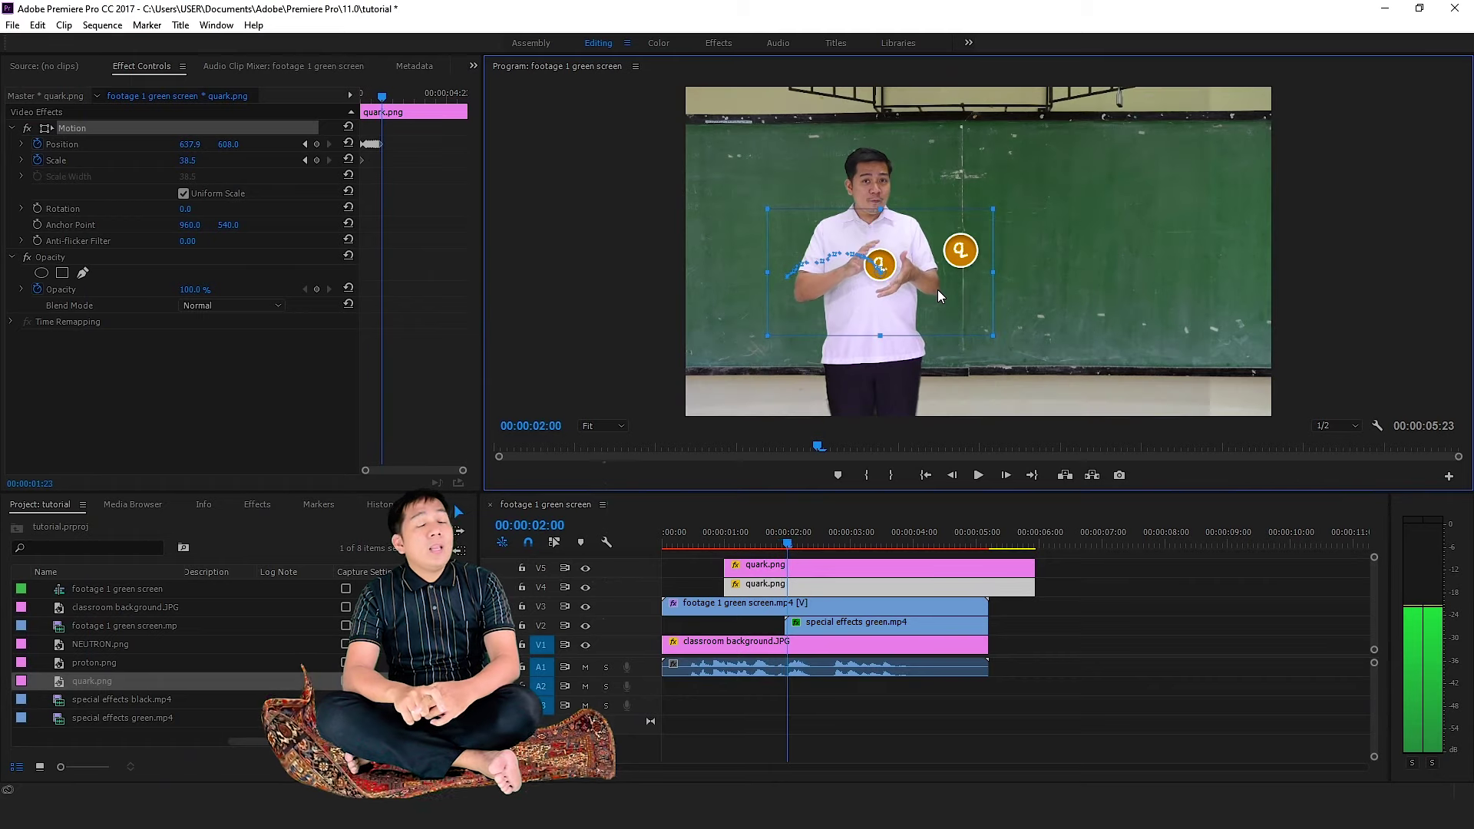
pyautogui.press('Right')
pyautogui.press('Right')
pyautogui.press('Right')
pyautogui.press('Right')
pyautogui.press('Right')
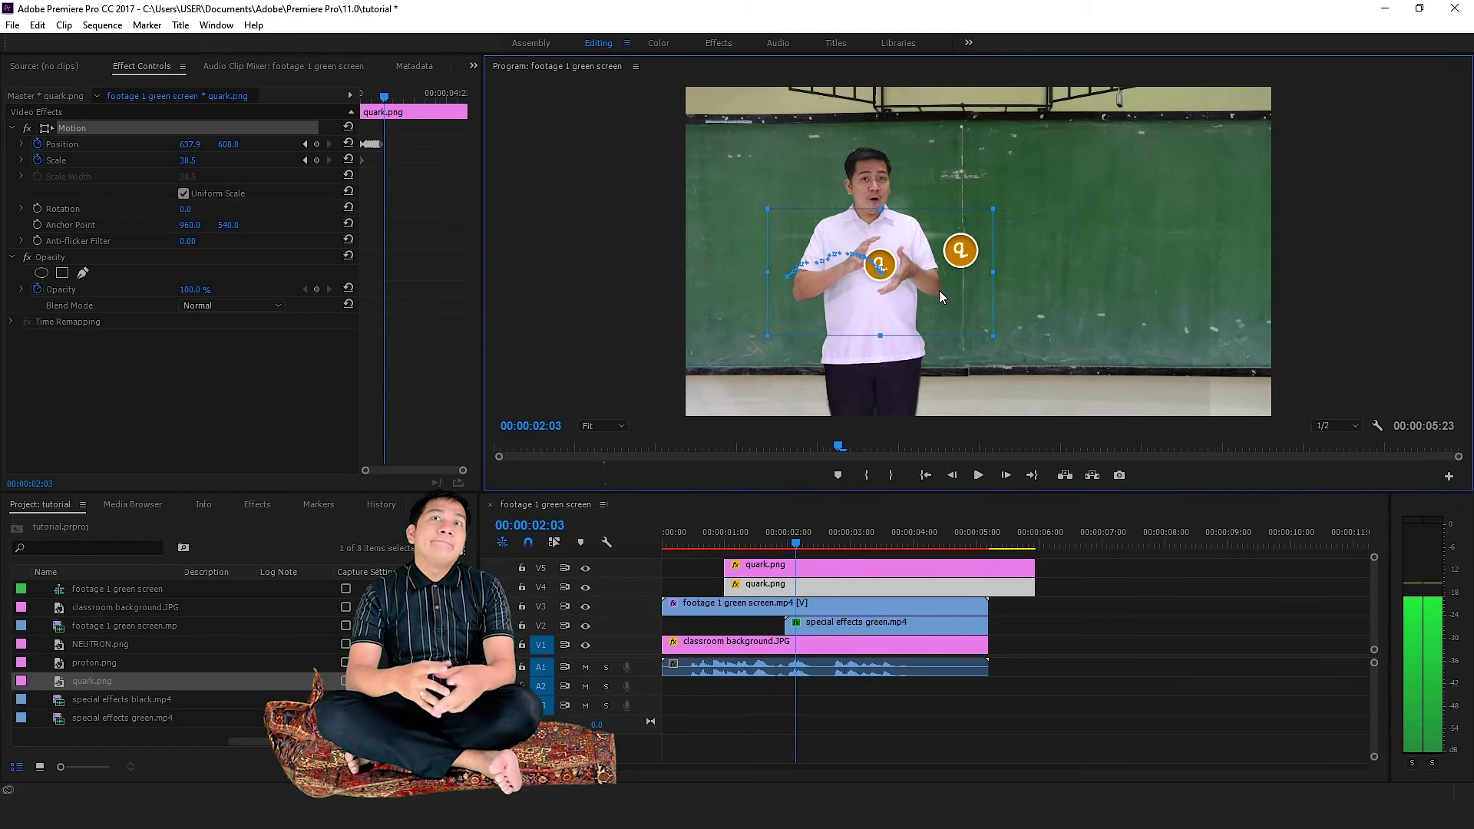
pyautogui.moveTo(938, 292); pyautogui.dragTo(933, 282)
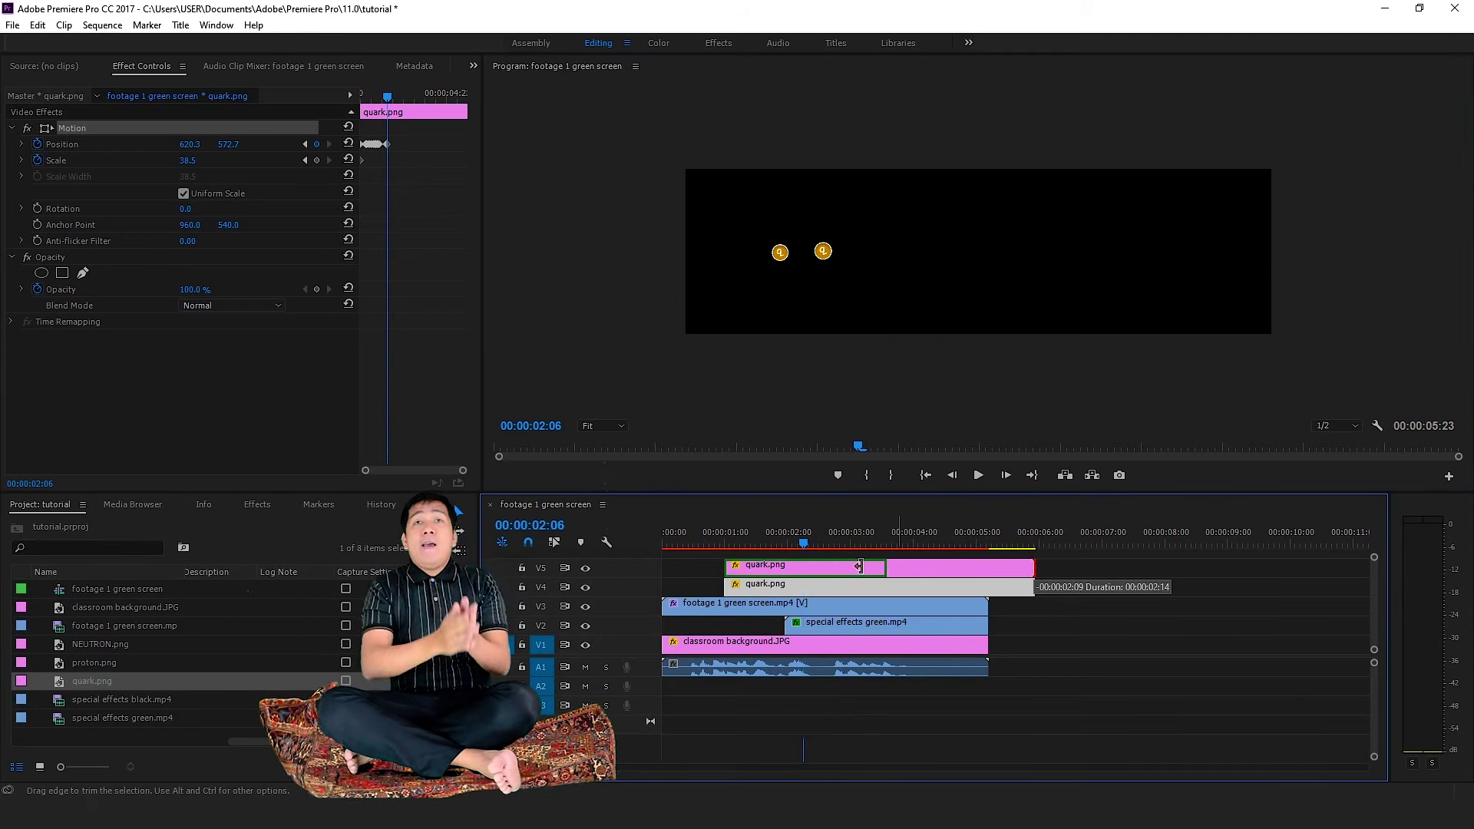
# Trim both quark.png clips on V4 and V5 to end together just before 00:00:02:06.
pyautogui.moveTo(726, 568); pyautogui.dragTo(802, 566)
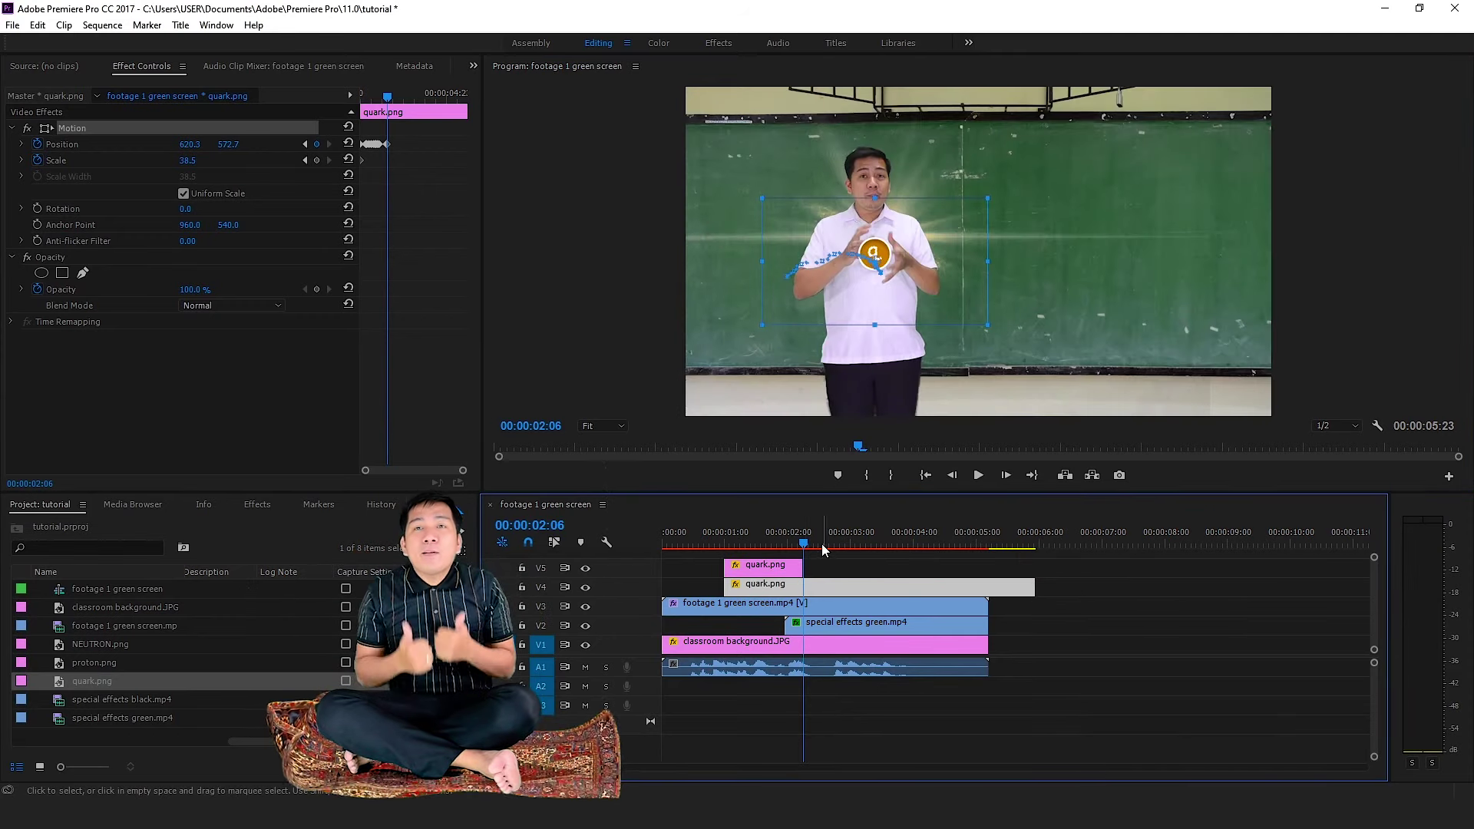
pyautogui.click(789, 547)
pyautogui.click(725, 548)
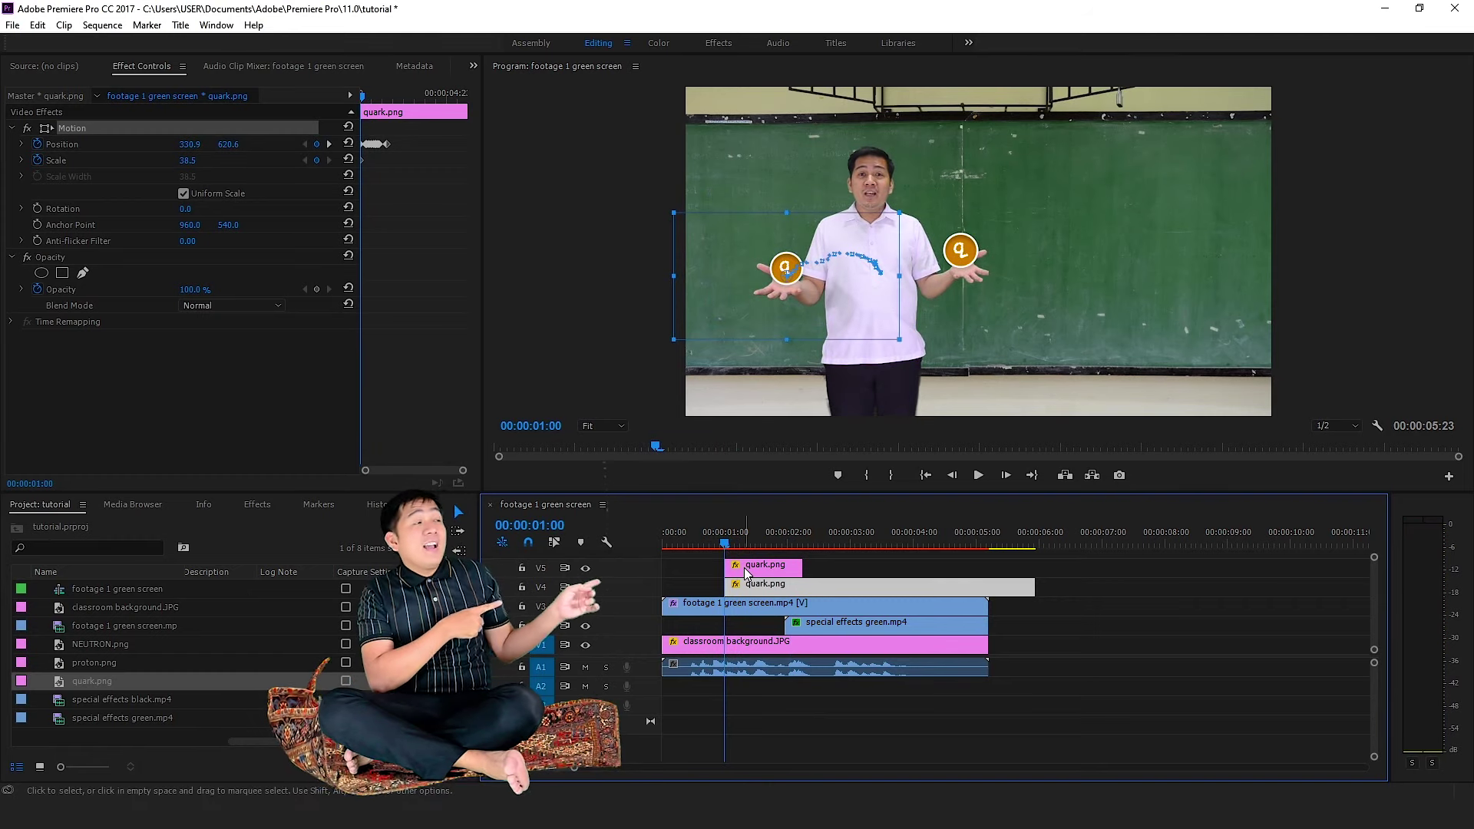
pyautogui.moveTo(800, 566); pyautogui.dragTo(796, 567)
pyautogui.moveTo(958, 583); pyautogui.dragTo(799, 585)
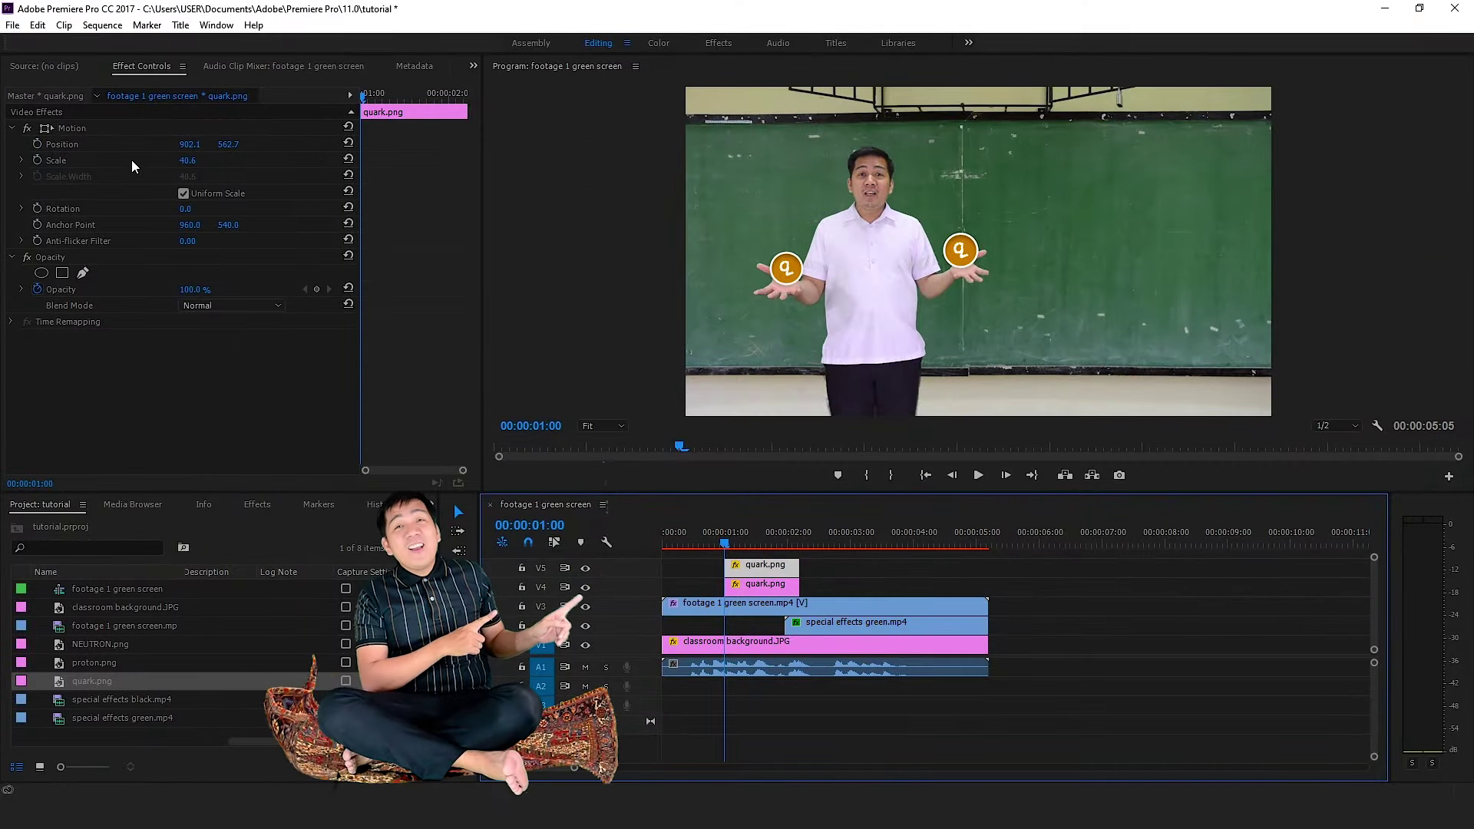
# At 00:00:01:00, enable Position and Scale keyframing on the V5 quark.png clip.
pyautogui.click(107, 127)
pyautogui.click(37, 143)
pyautogui.click(37, 160)
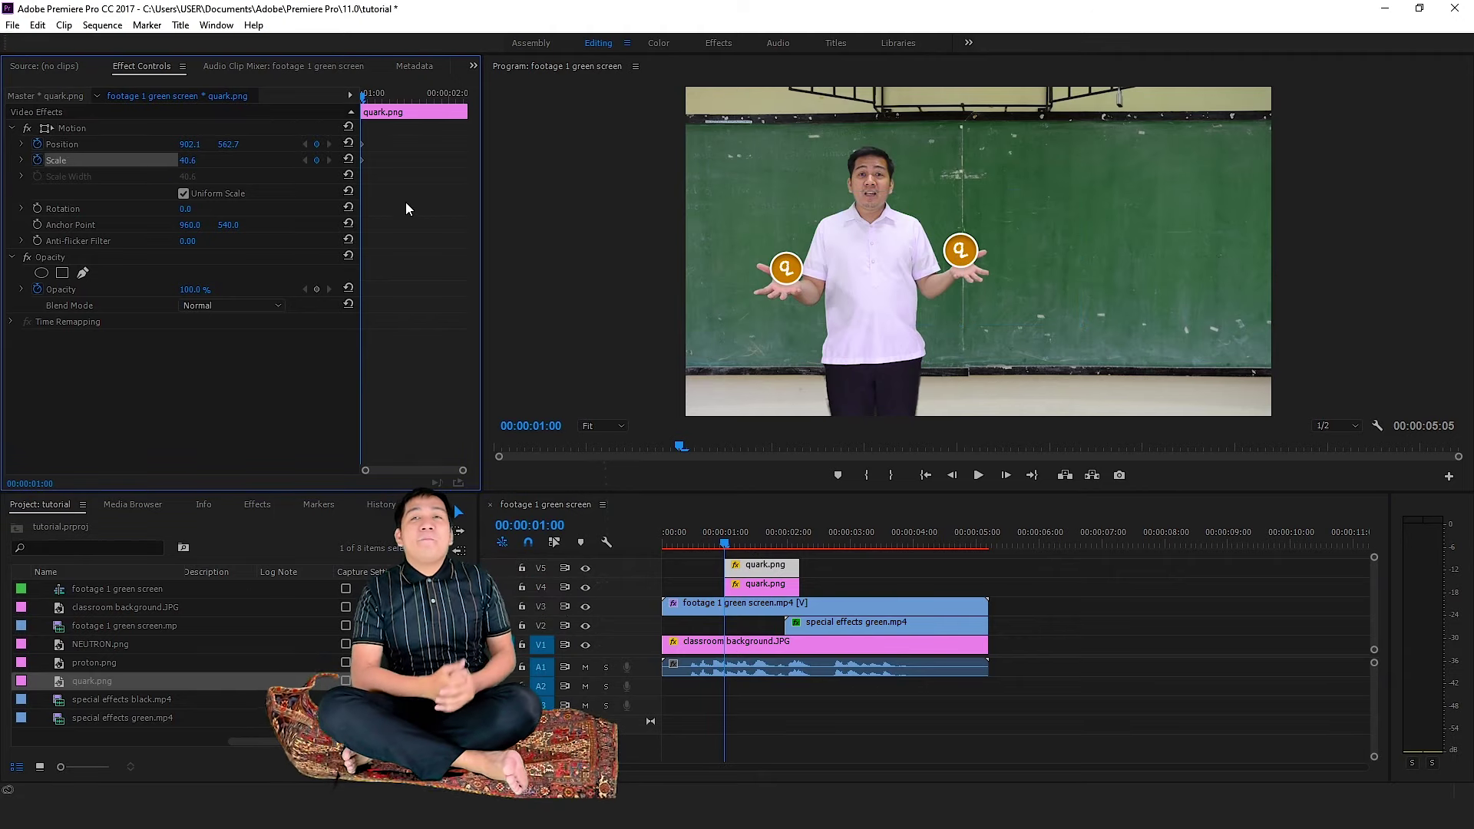
# Keyframe the V5 quark.png position every few frames to follow the presenter's other hand, ending at about 640.4, 602.9 between his hands.
pyautogui.click(200, 129)
pyautogui.press('Right')
pyautogui.press('Right')
pyautogui.press('Right')
pyautogui.press('Right')
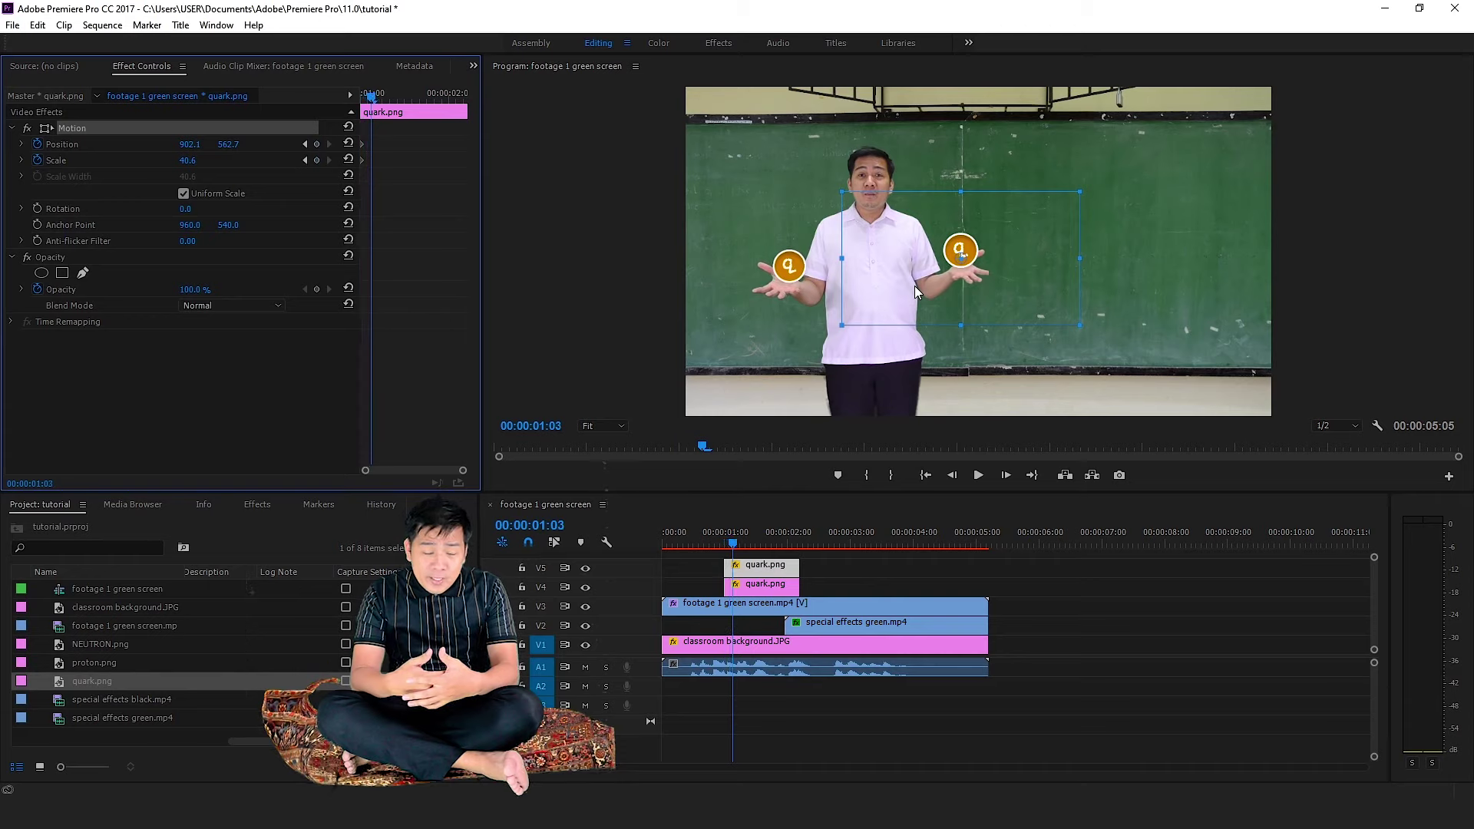
pyautogui.moveTo(940, 283); pyautogui.dragTo(843, 302)
pyautogui.press('Right')
pyautogui.press('Right')
pyautogui.press('Right')
pyautogui.press('Right')
pyautogui.press('Right')
pyautogui.press('Right')
pyautogui.press('Right')
pyautogui.press('Right')
pyautogui.press('Right')
pyautogui.press('Right')
pyautogui.press('Right')
pyautogui.press('Right')
pyautogui.press('Right')
pyautogui.press('Right')
pyautogui.press('Right')
pyautogui.press('Right')
pyautogui.press('Right')
pyautogui.press('Right')
pyautogui.press('Right')
pyautogui.press('Right')
pyautogui.press('Right')
pyautogui.press('Right')
pyautogui.press('Right')
pyautogui.press('Right')
pyautogui.press('Right')
pyautogui.press('Right')
pyautogui.press('Right')
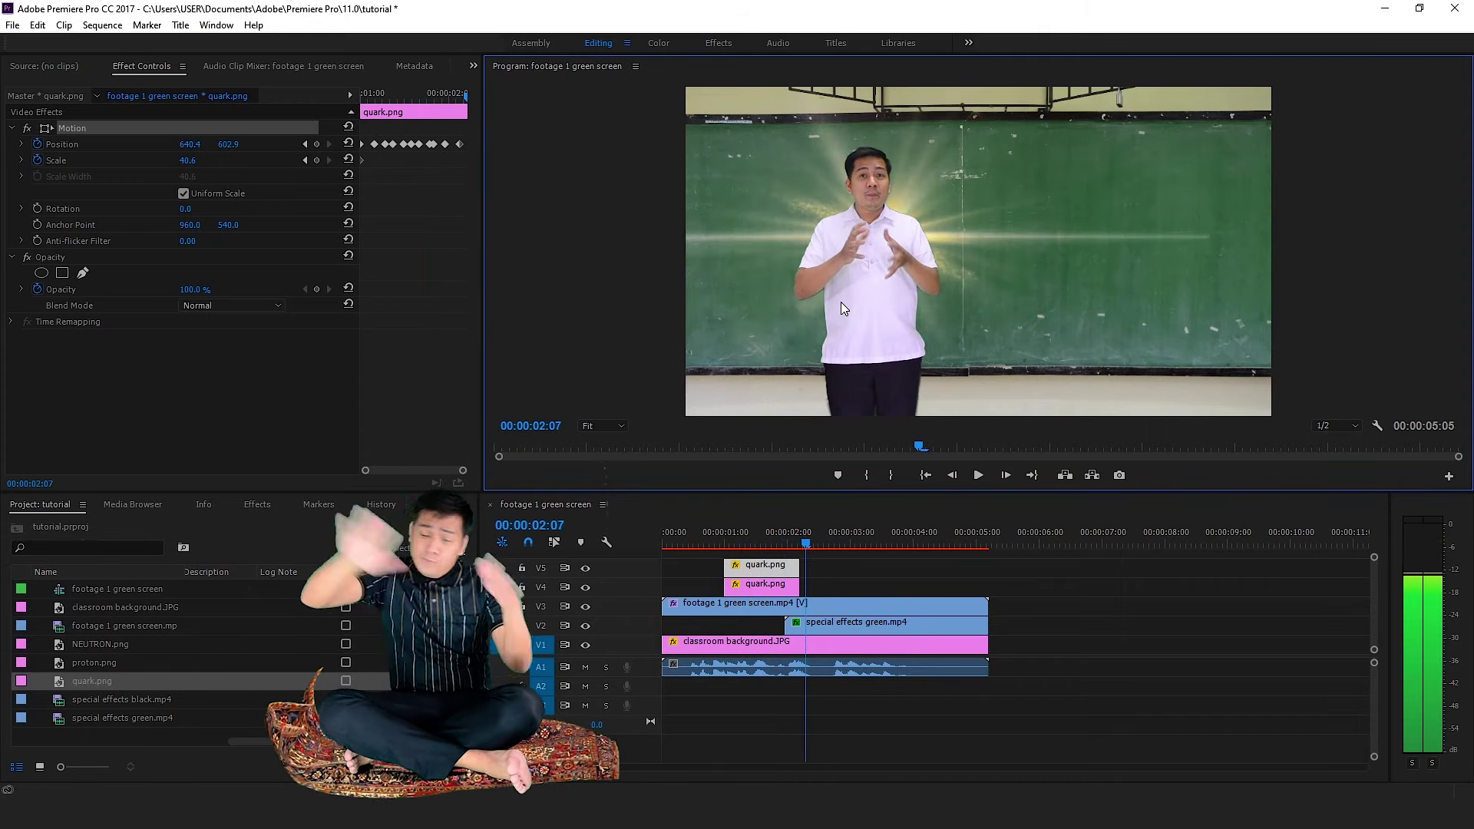
# Add a reduced Scale keyframe at the end of the V4 quark.png clip, and play back the quark animation.
pyautogui.moveTo(808, 541)
pyautogui.mouseDown()
pyautogui.moveTo(790, 542)
pyautogui.moveTo(878, 541)
pyautogui.moveTo(760, 543)
pyautogui.moveTo(790, 542)
pyautogui.mouseUp()
pyautogui.click(38, 161)
pyautogui.click(859, 426)
pyautogui.moveTo(188, 161); pyautogui.dragTo(154, 163)
pyautogui.moveTo(453, 161); pyautogui.dragTo(563, 201)
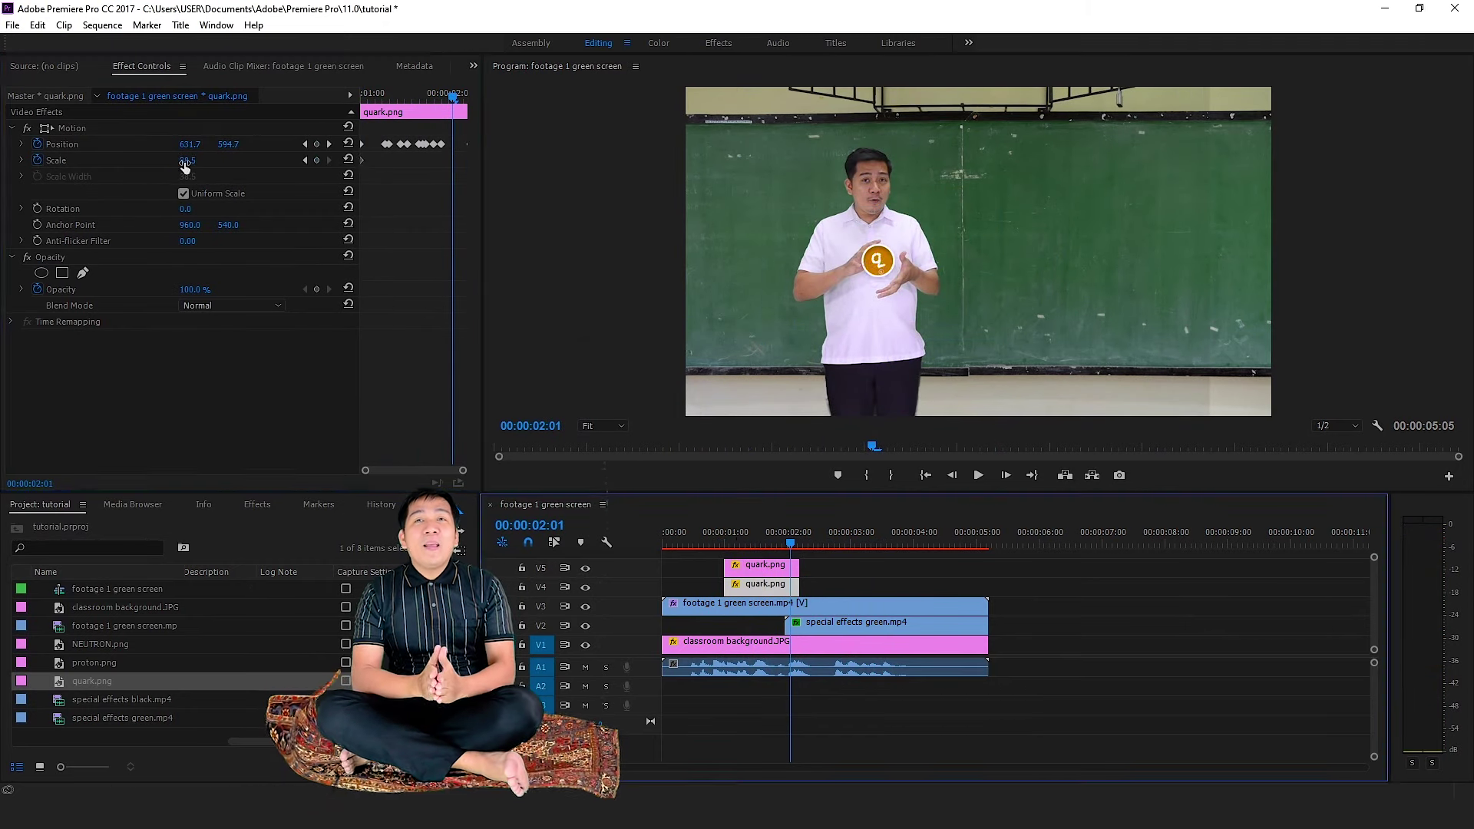
pyautogui.click(978, 475)
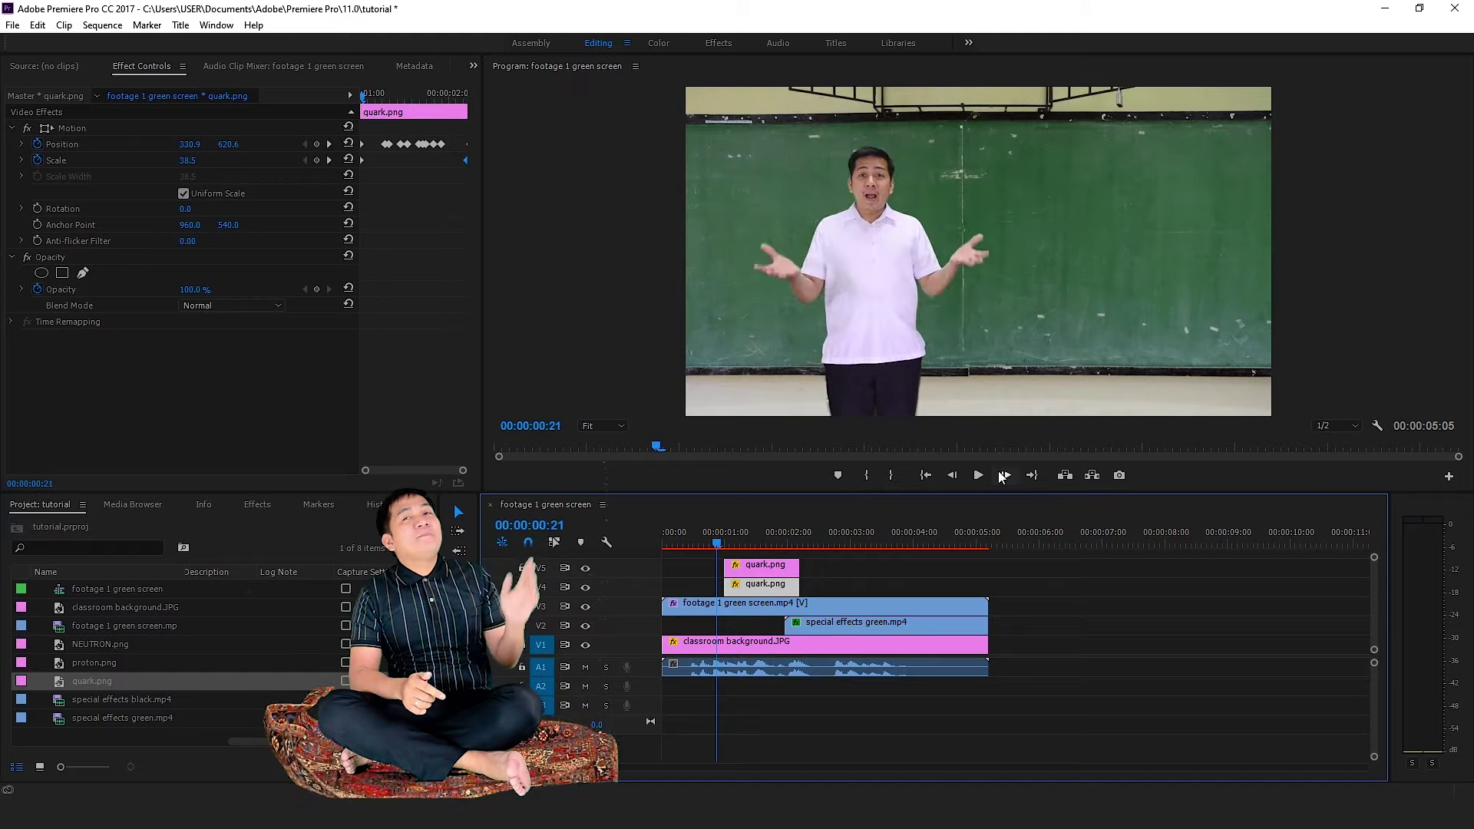